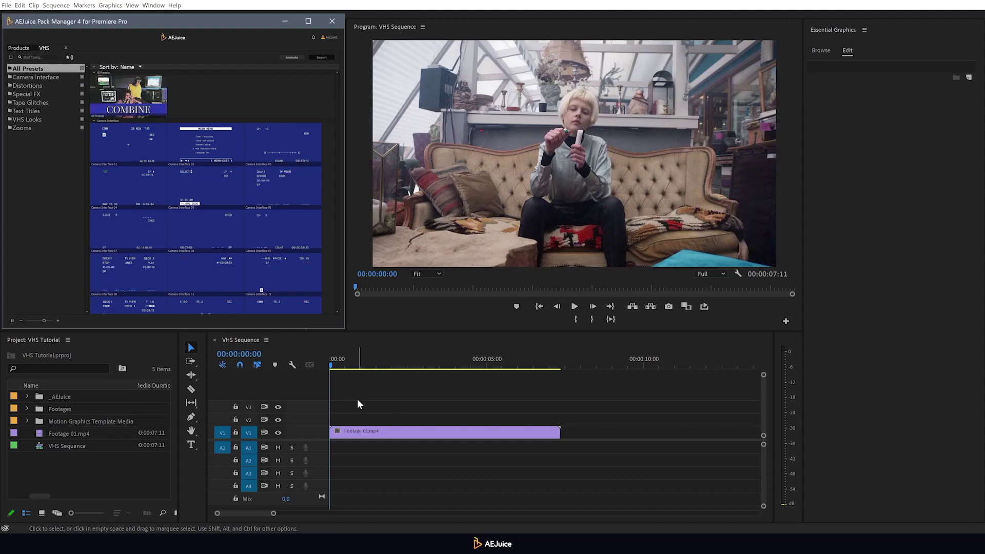
Step: Preview the Camera Interface, Distortions, Special FX, Tape Glitches, Text Titles, VHS Looks and Zooms presets
click(54, 77)
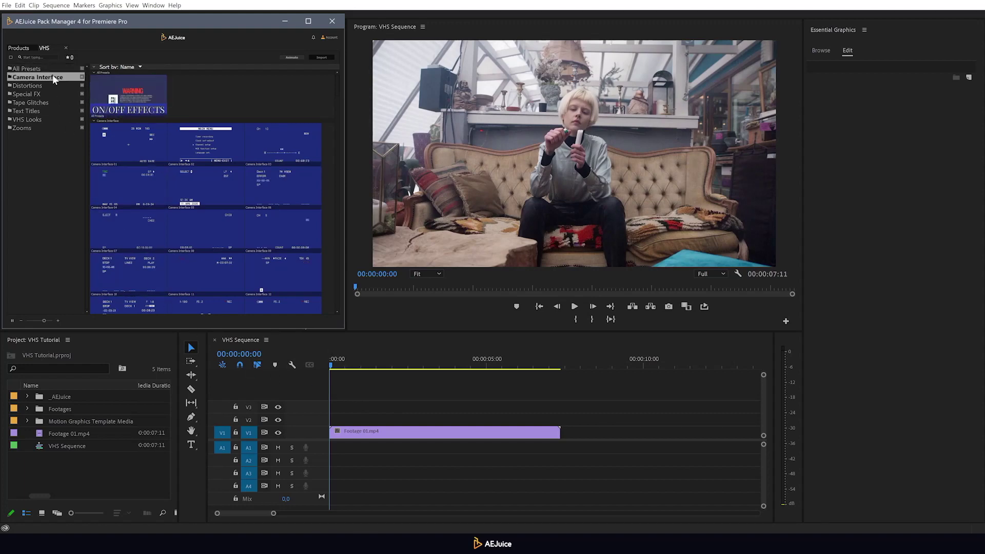
click(47, 85)
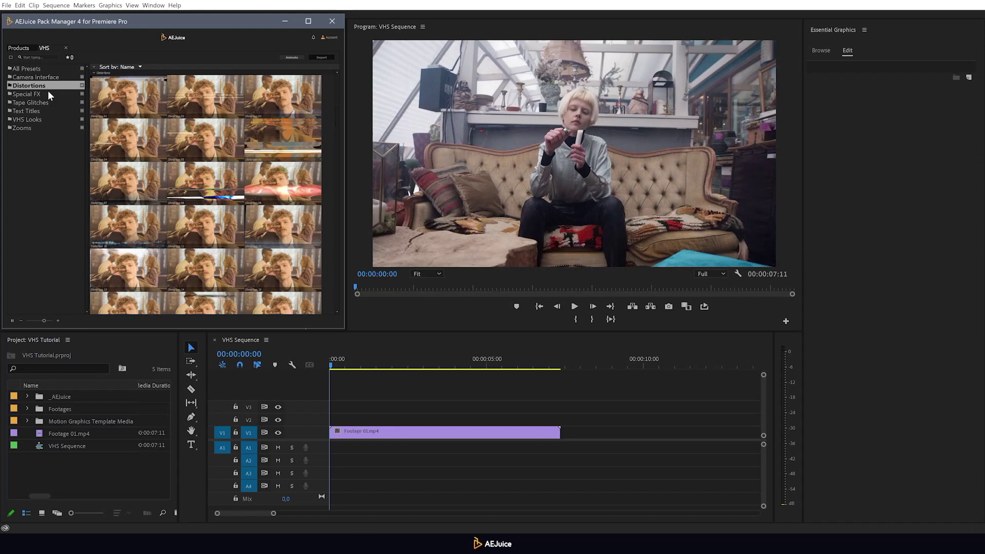
click(47, 94)
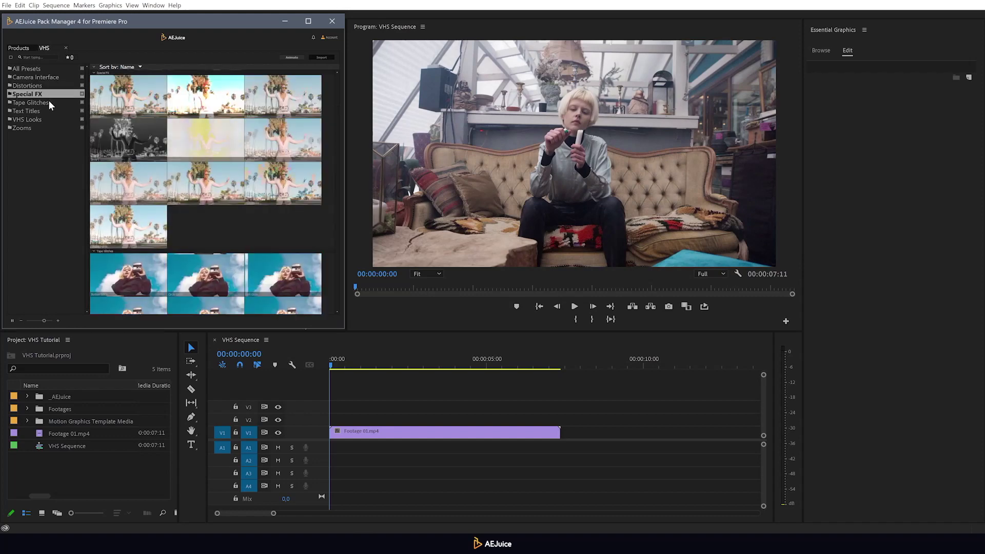
click(48, 102)
click(48, 110)
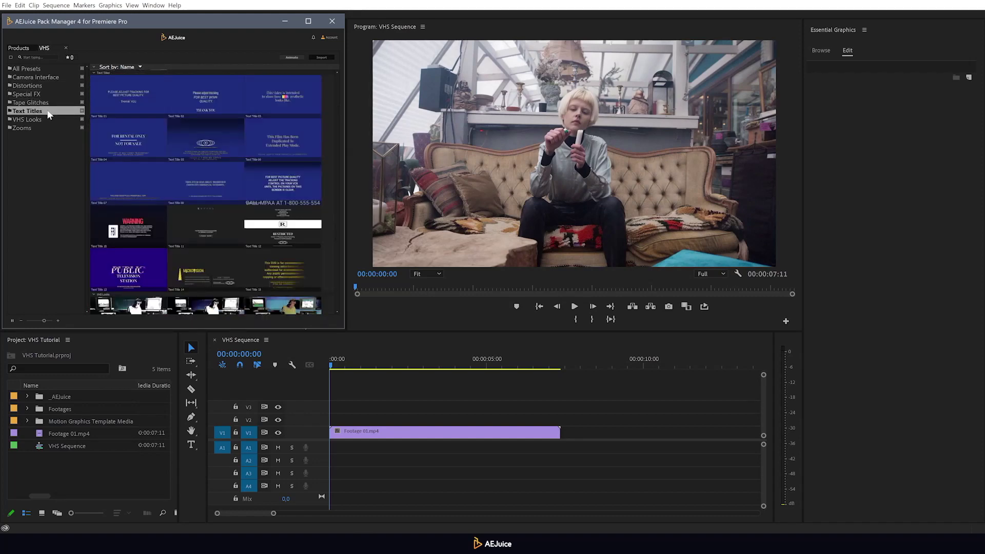
click(47, 119)
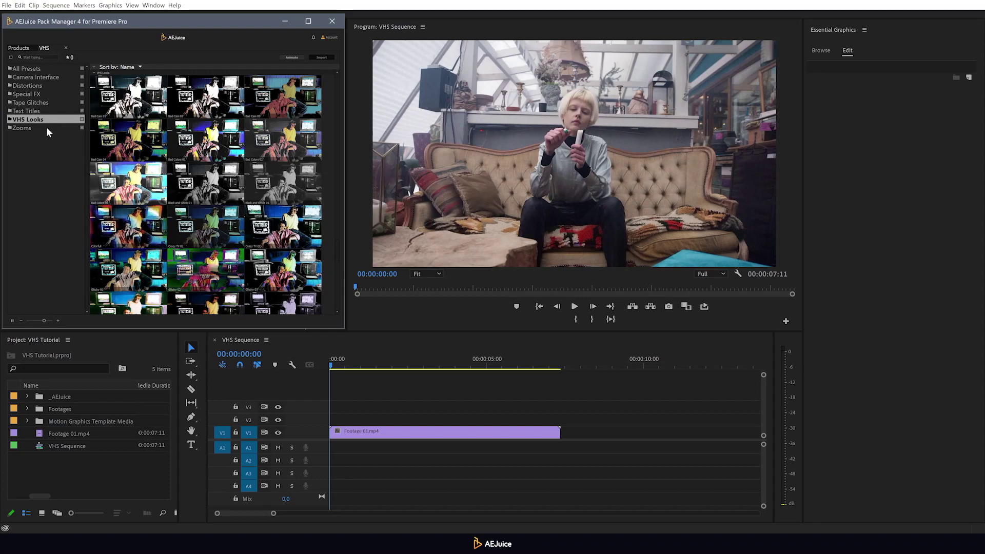
click(46, 128)
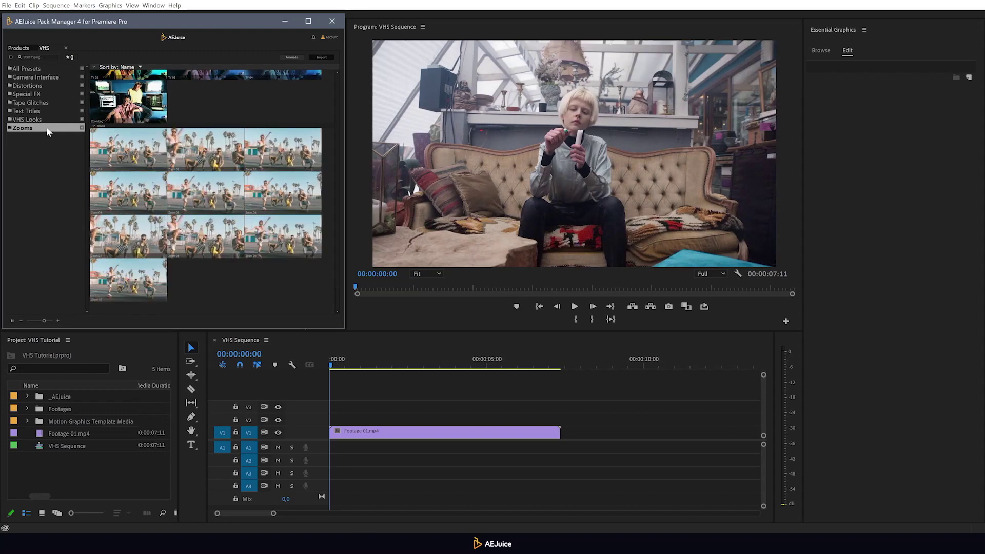
Step: Place the COMBINE preset on V2 and nest the Footage 01.mp4 clip as 'VHS Footage'
click(37, 69)
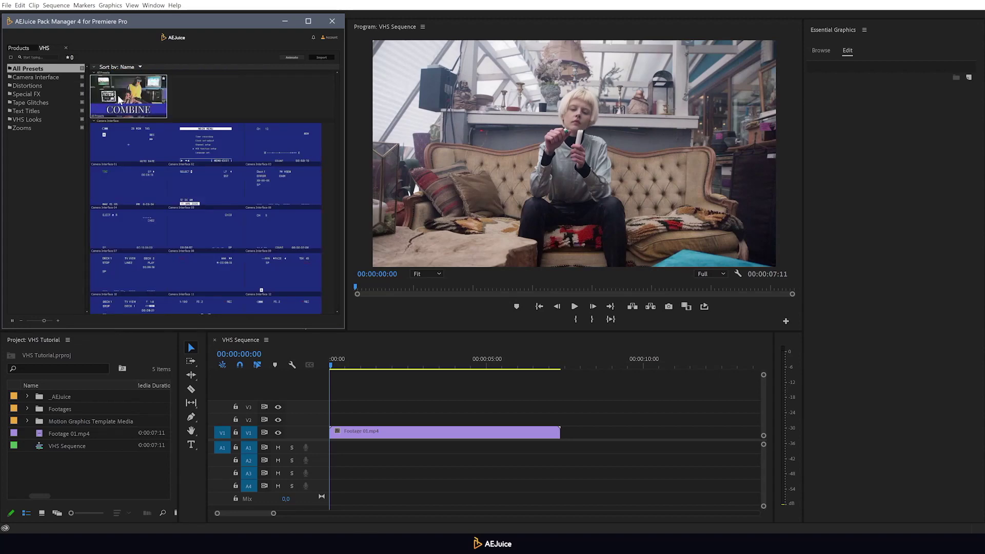
drag(119, 99, 339, 416)
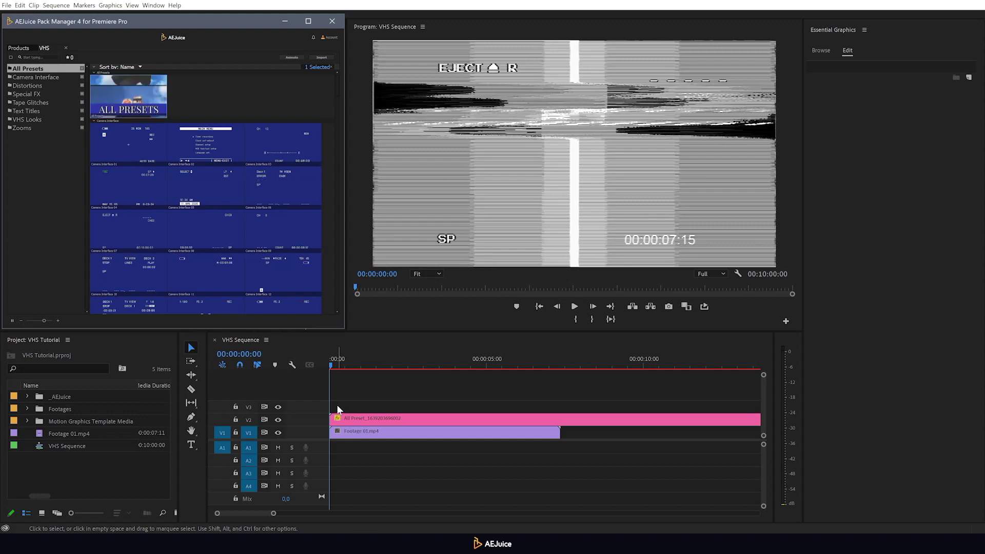
click(344, 433)
right_click(353, 432)
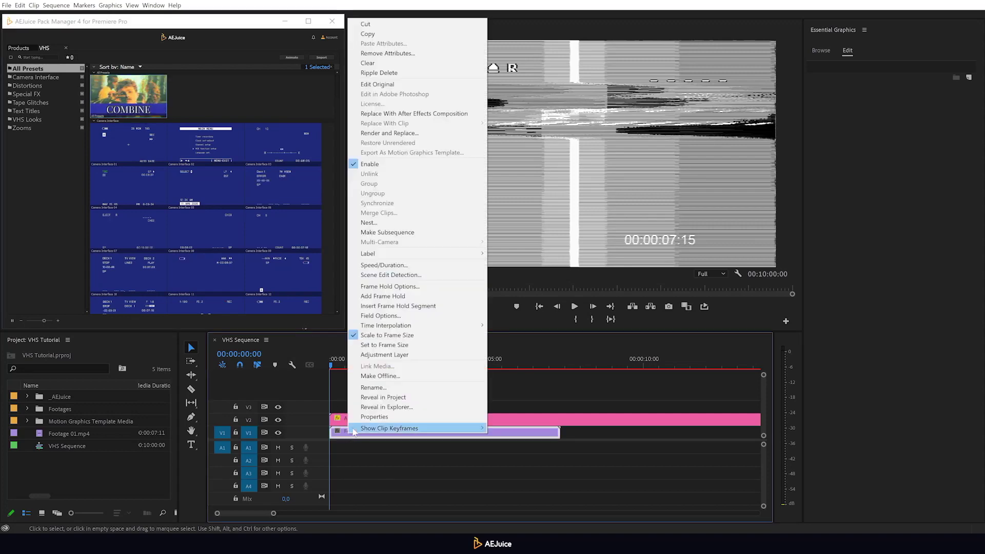
click(368, 222)
text(V)
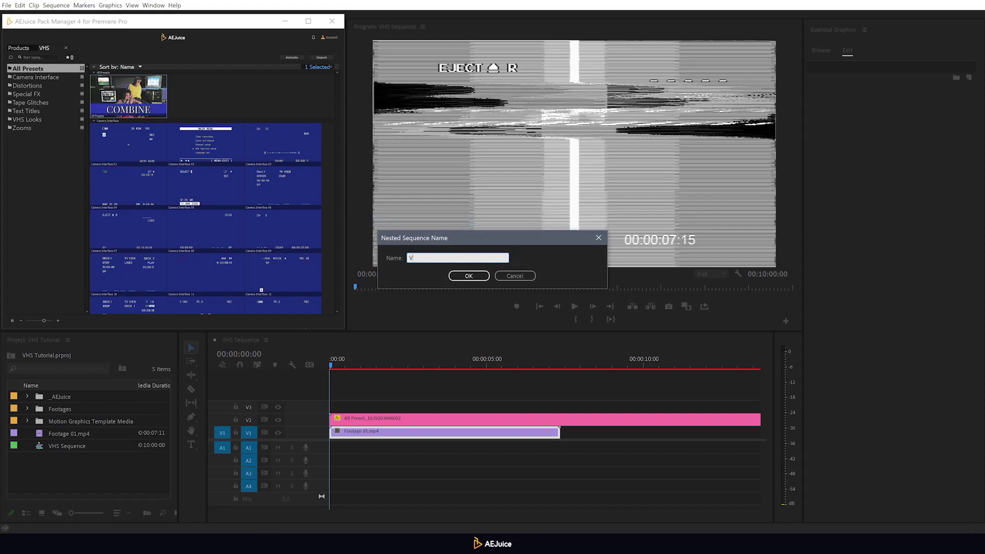
text(HS Footage)
key(Return)
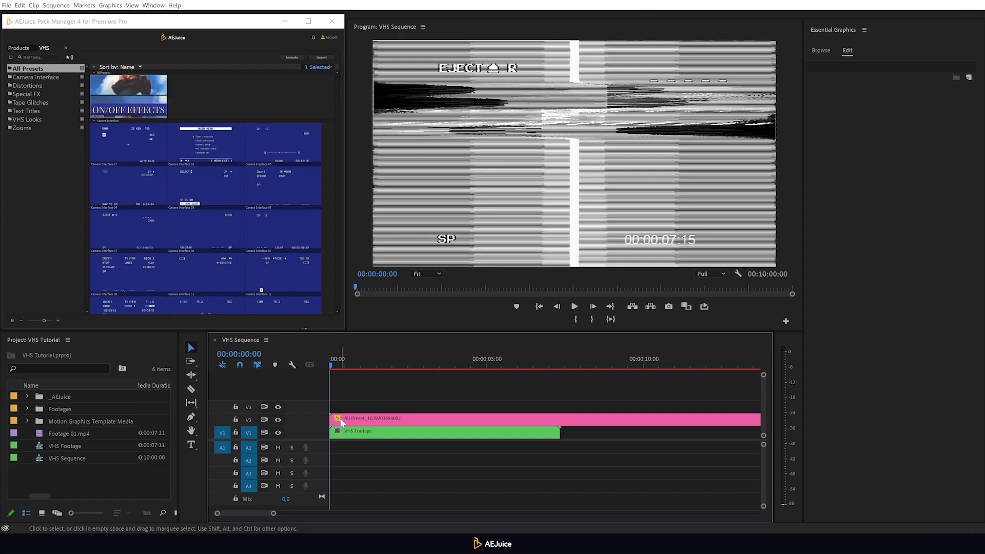
Step: Load VHS Footage into the COMBINE image placeholder and zero VHS Look, Distortion and Camera Interface
click(336, 418)
drag(76, 445, 882, 162)
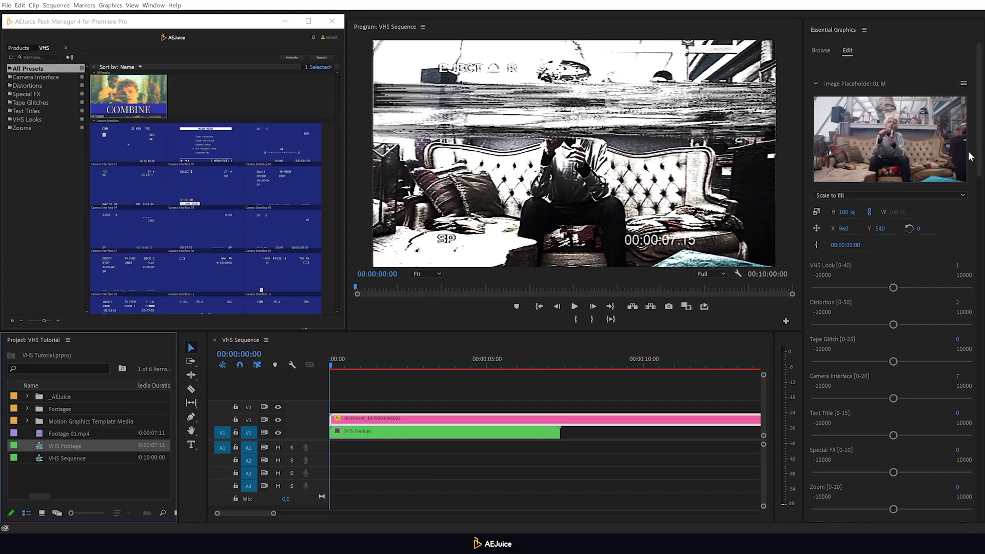
drag(979, 154, 975, 179)
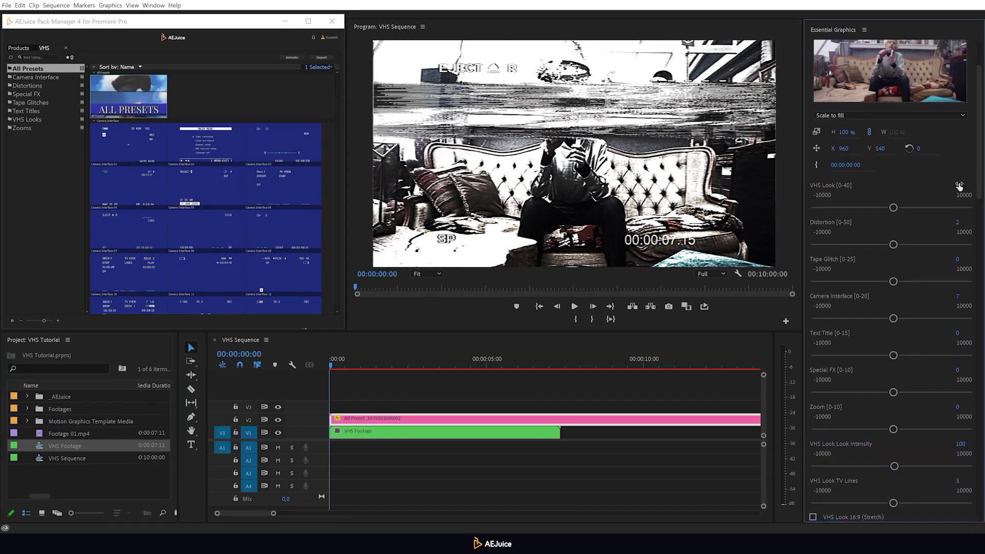
text(0)
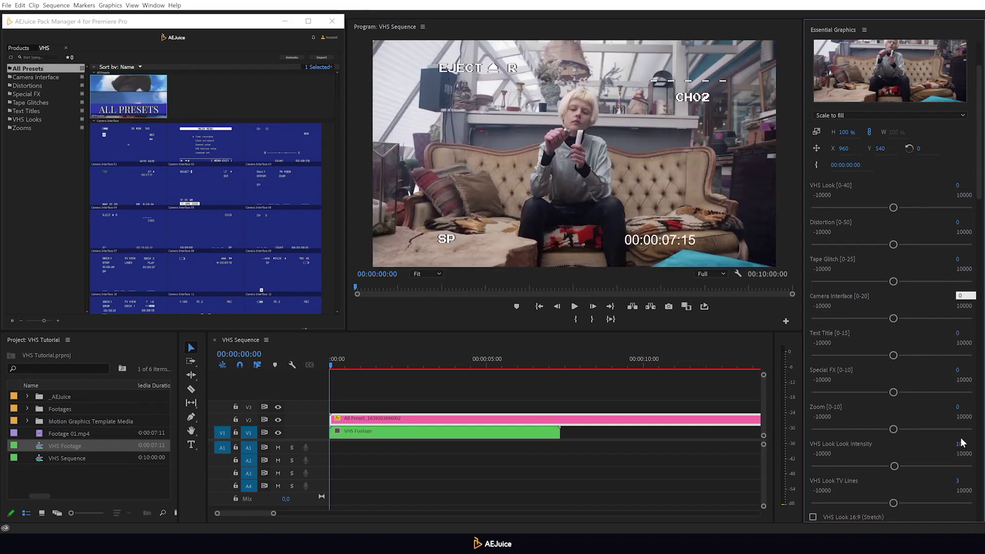
click(948, 414)
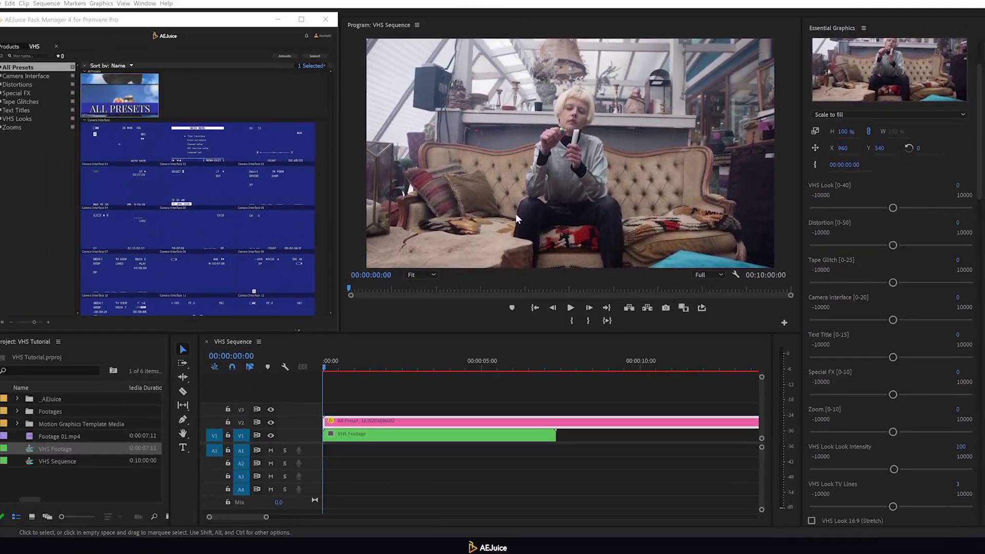
Step: Browse the VHS Looks presets, then set the VHS Look value to 5
click(56, 119)
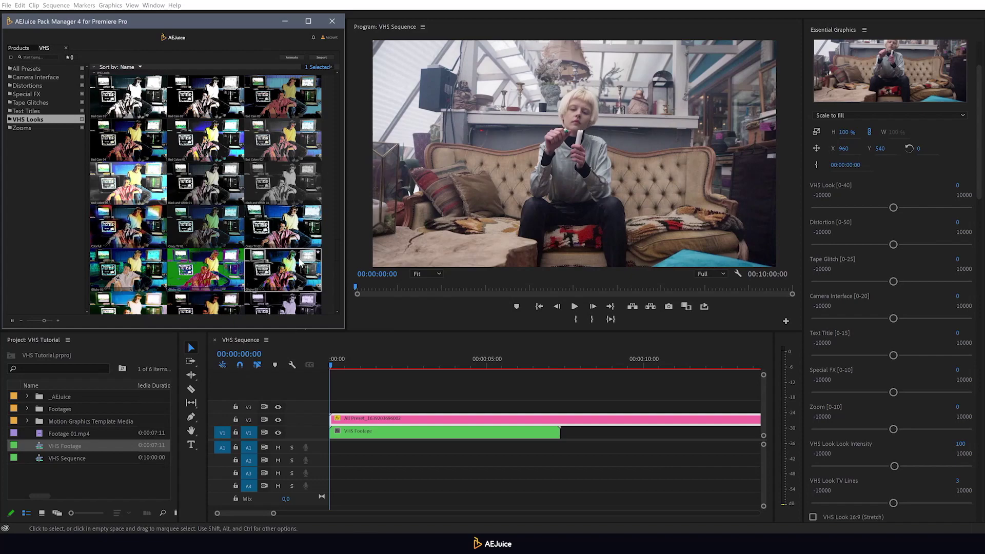
scroll(300, 262, down, 4)
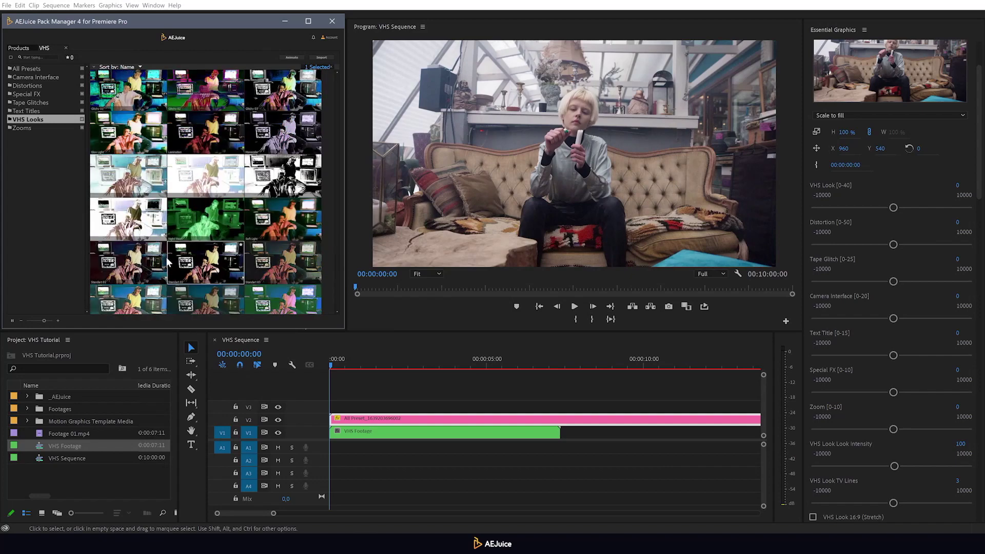
scroll(168, 261, up, 5)
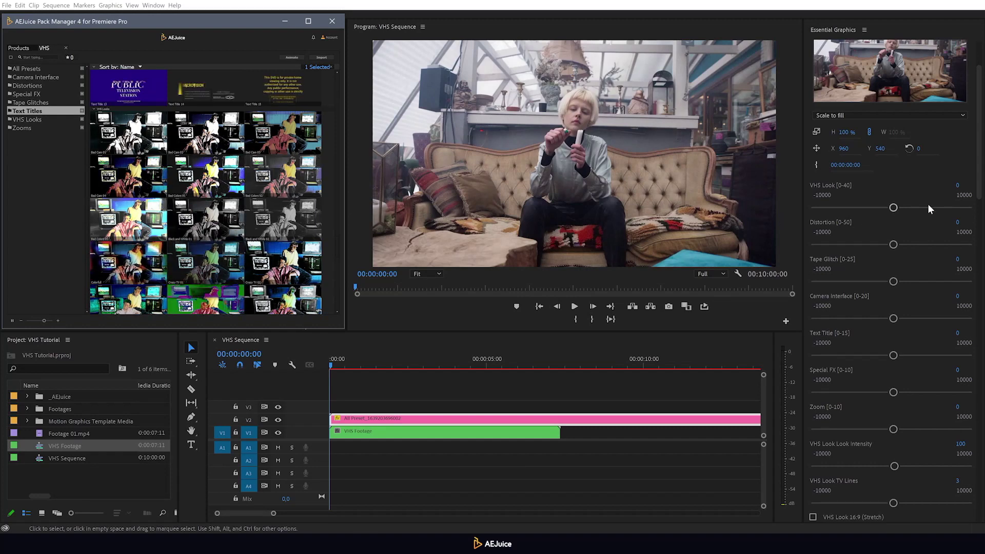
click(957, 186)
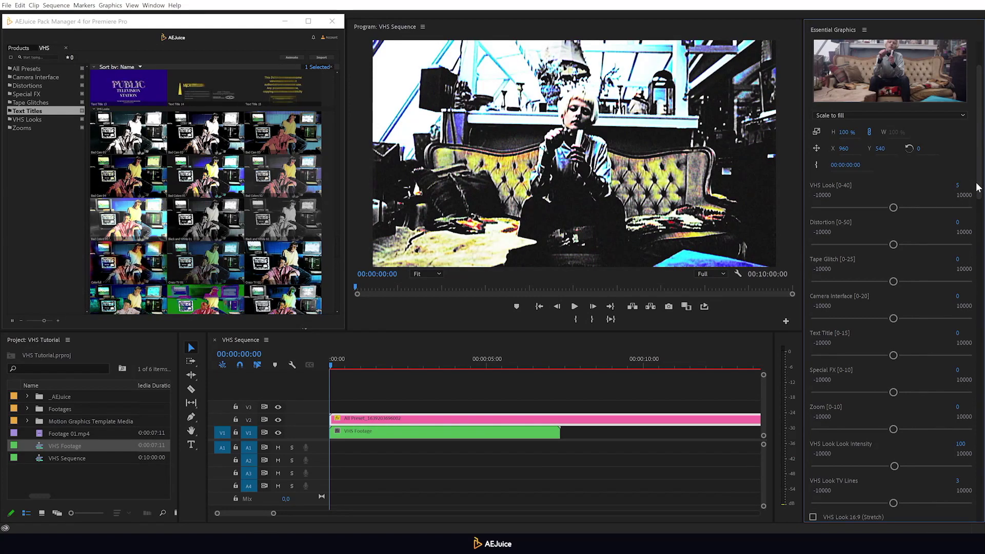
Step: Turn on VHS Look Light FIX and set the Look Intensity to 60
drag(977, 188, 983, 278)
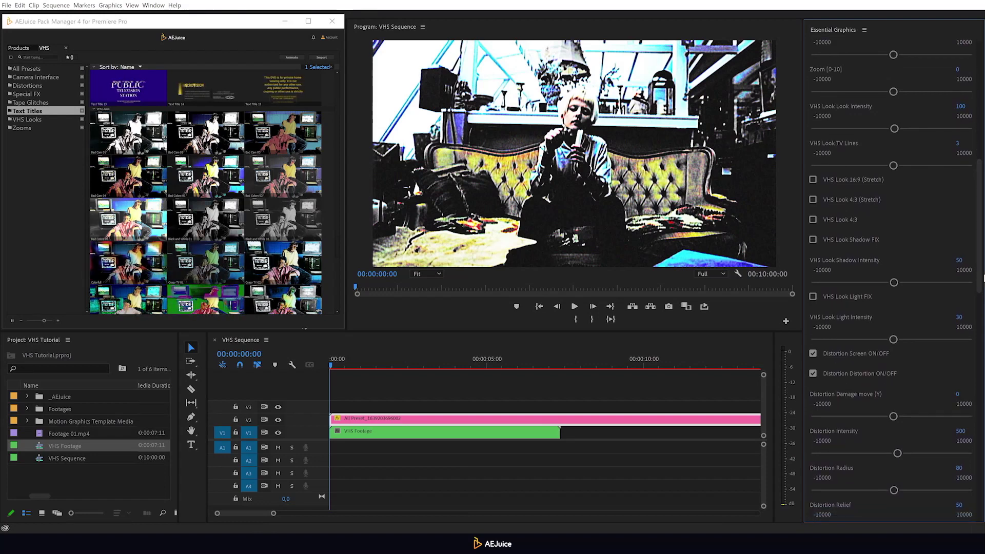
click(839, 296)
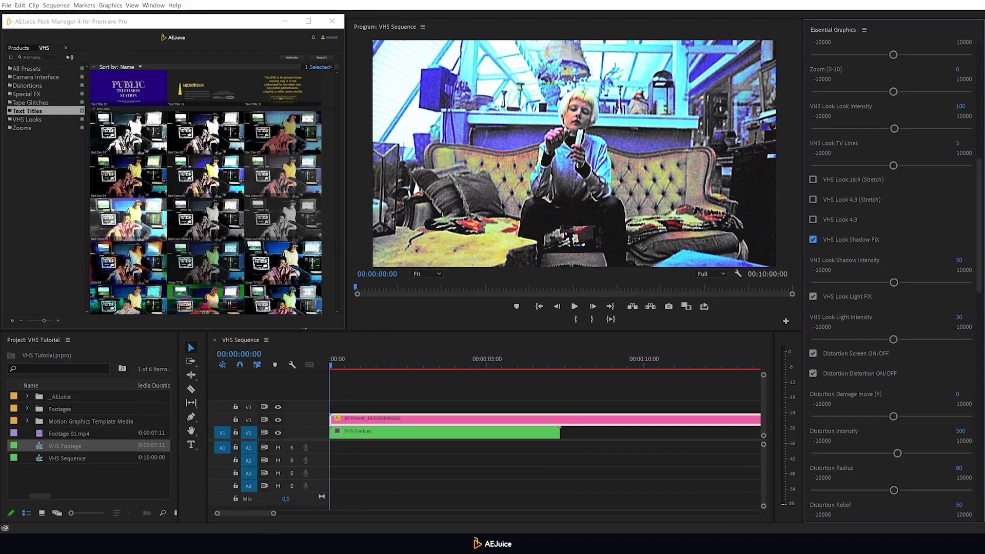
click(968, 315)
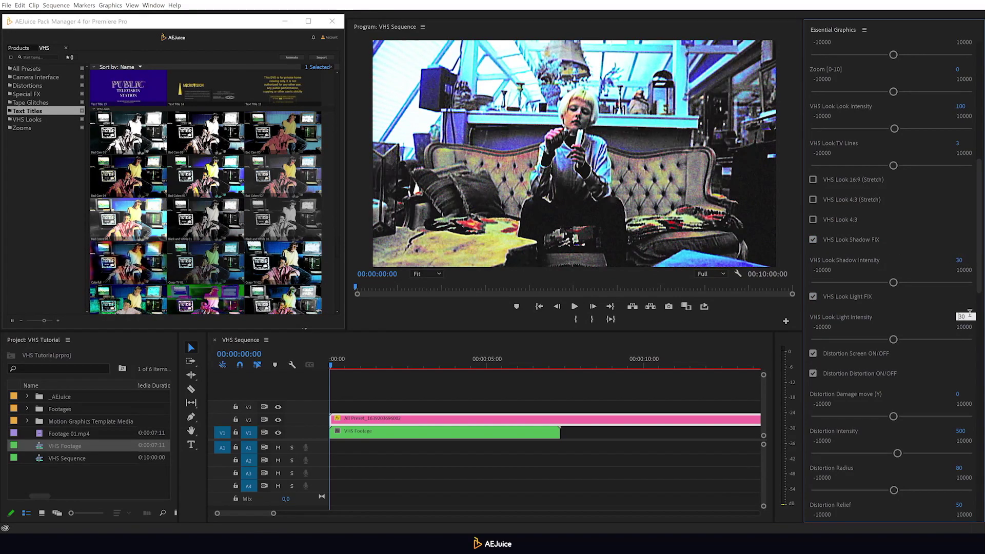
text(2)
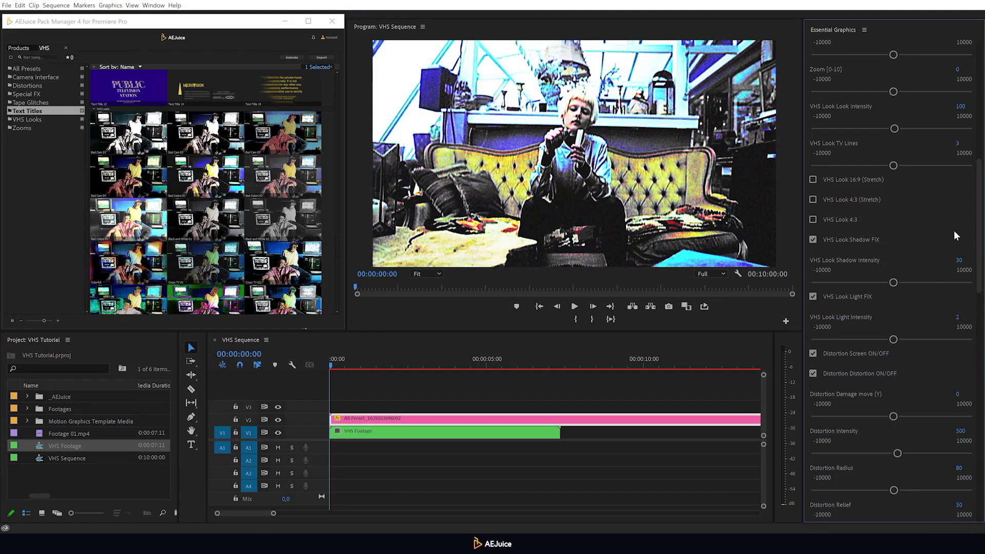
key(Return)
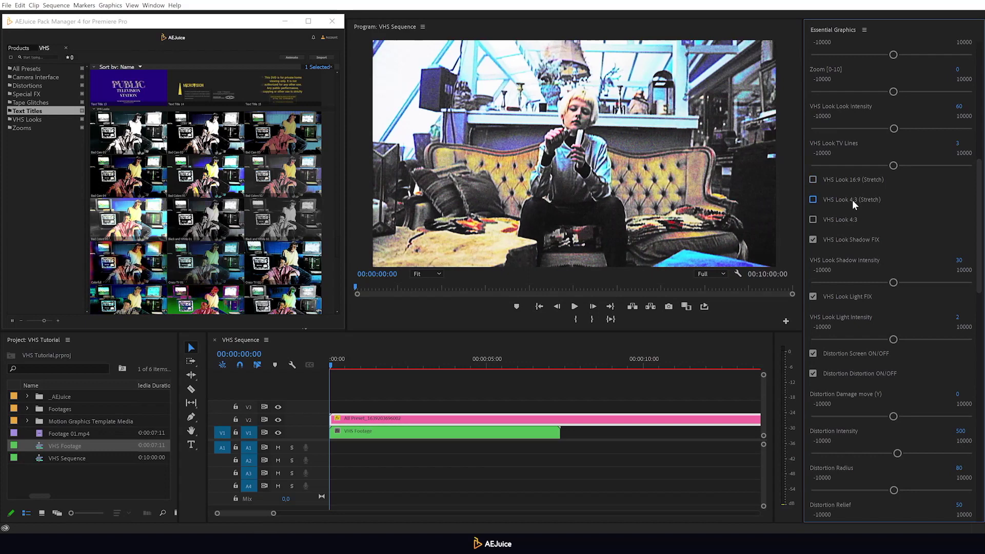
Step: Set VHS Look TV Lines to 5, leaving the 4:3 option off
click(844, 217)
click(844, 217)
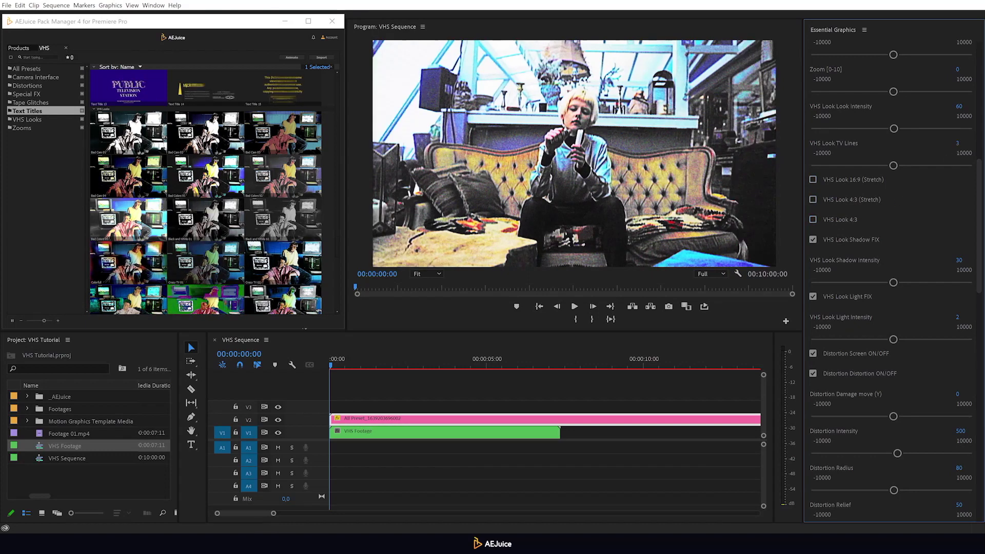
drag(959, 144, 969, 143)
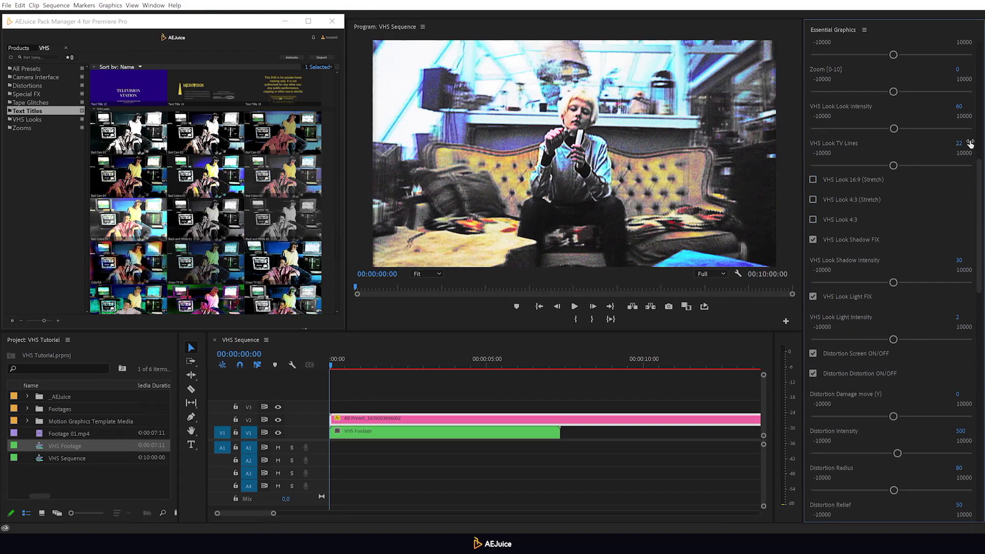
click(970, 143)
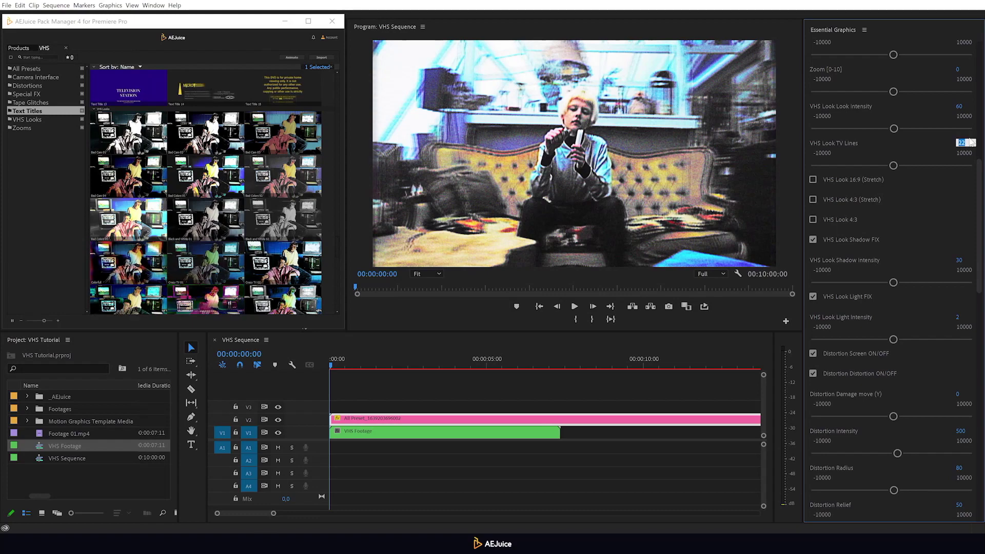
text(5)
key(Return)
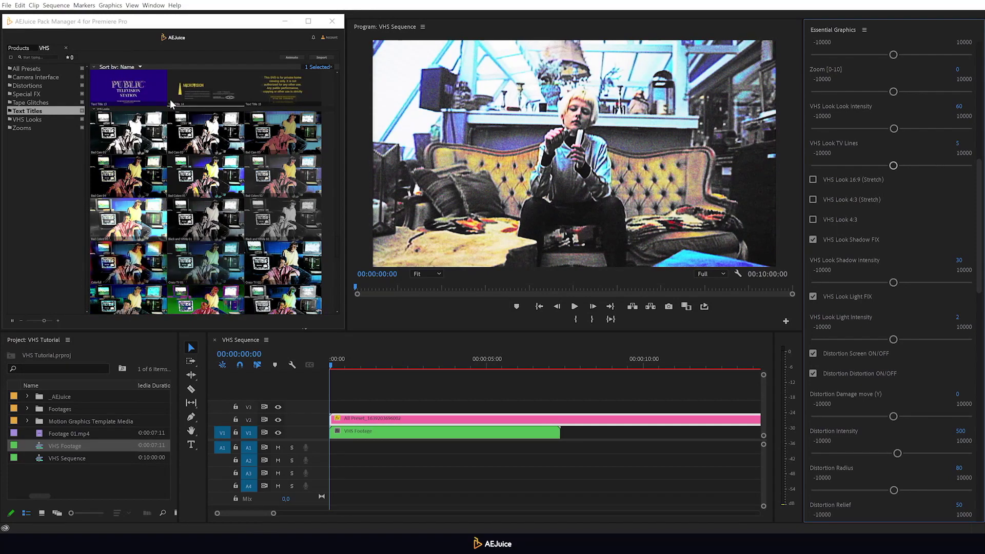
Step: Browse the Distortions presets and set the Distortion value to 46
click(61, 86)
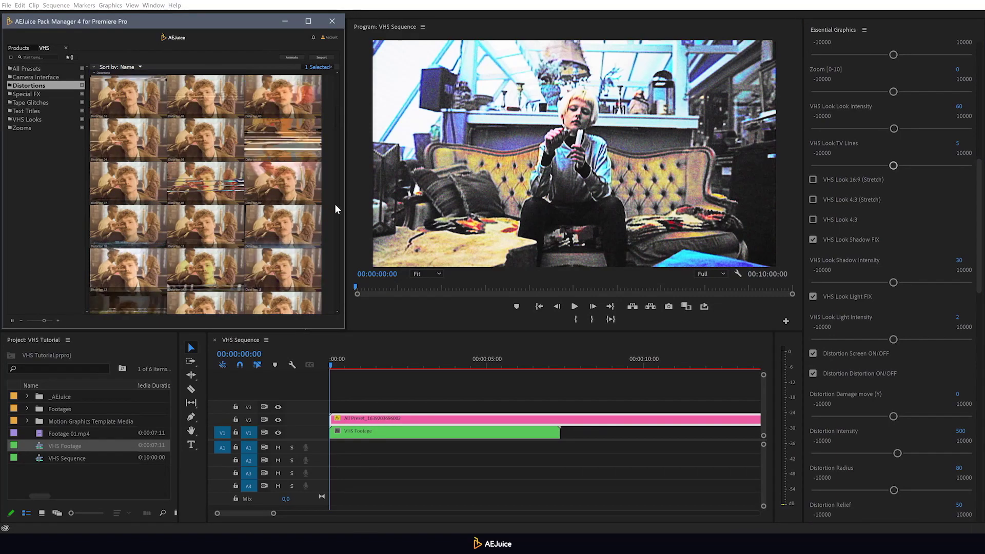
drag(336, 122, 332, 141)
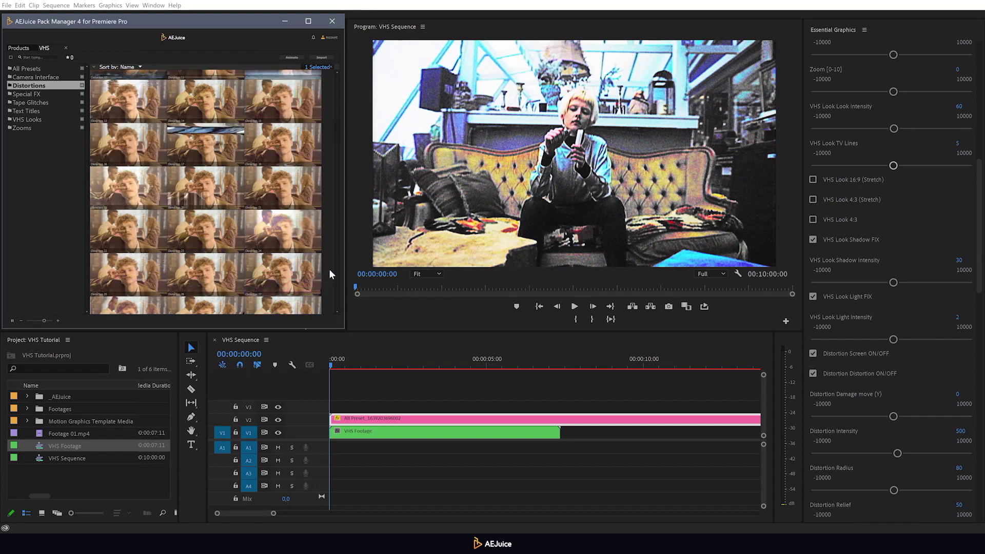
scroll(961, 162, up, 5)
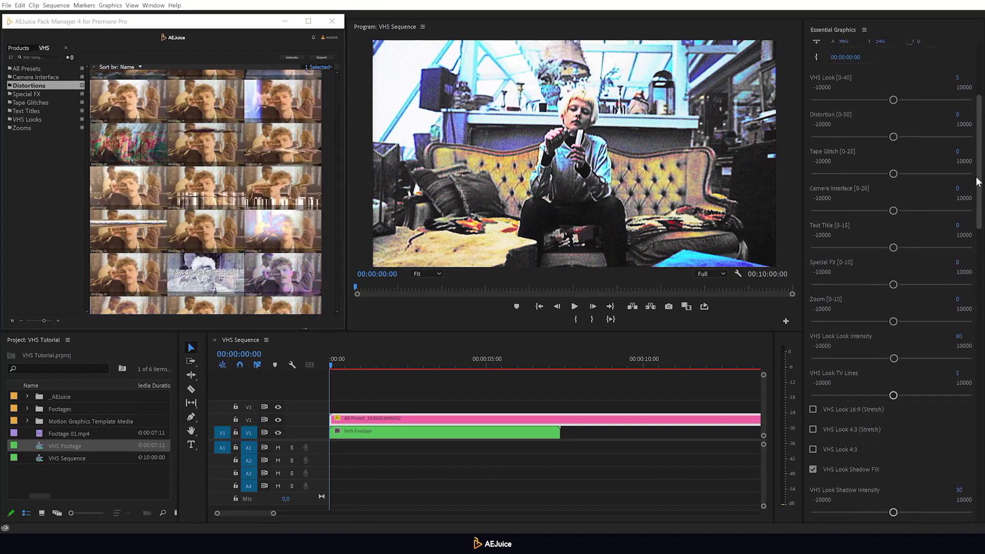
click(957, 153)
text(46)
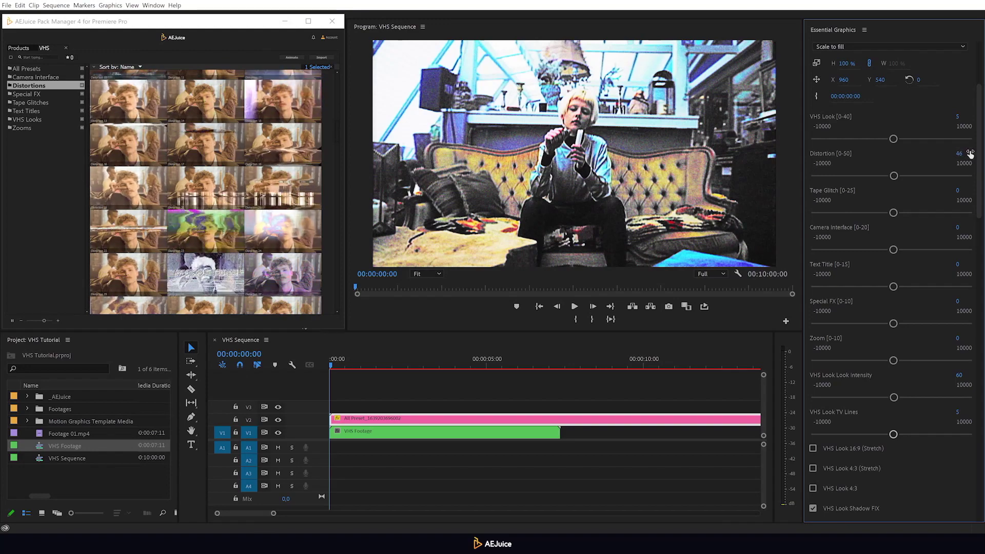
key(Return)
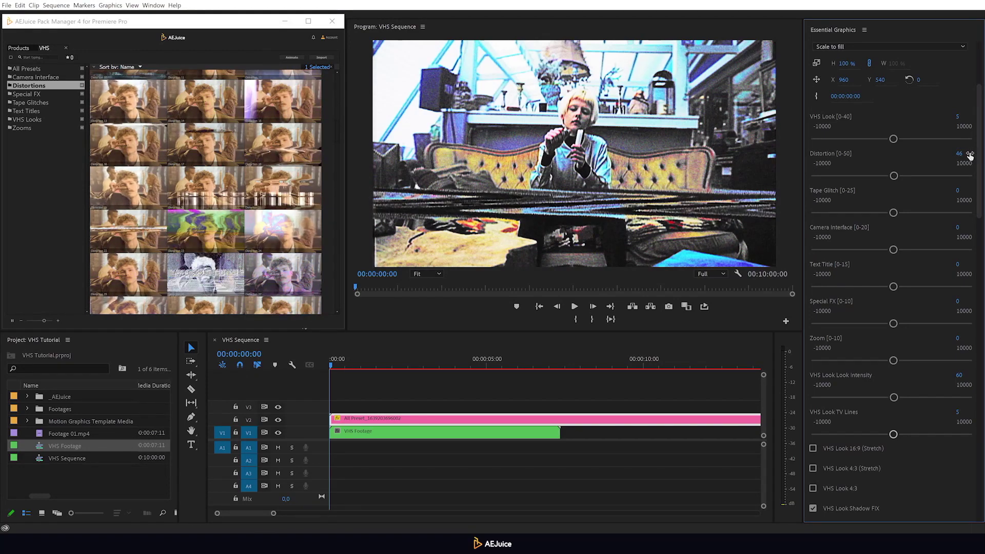
drag(979, 158, 979, 303)
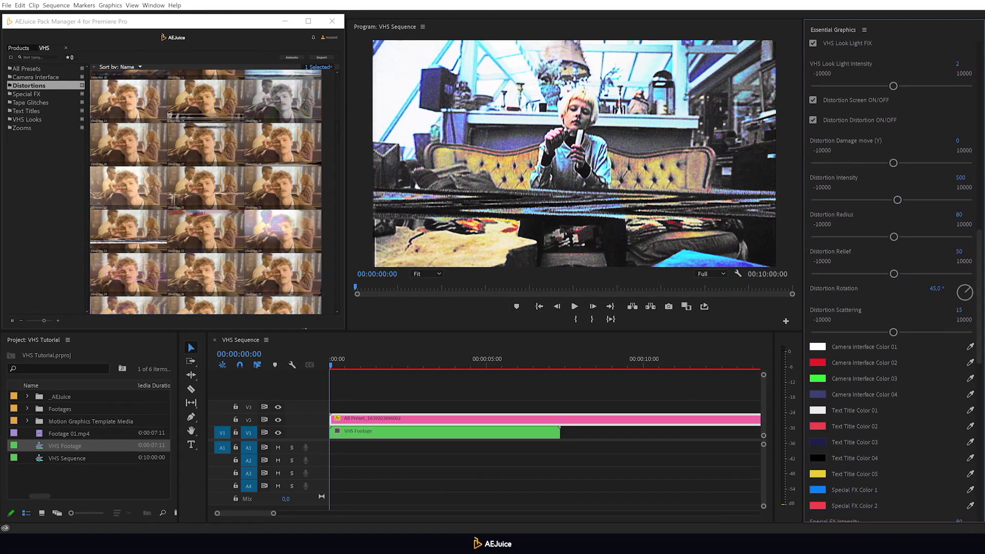
drag(957, 141, 975, 141)
drag(960, 177, 977, 177)
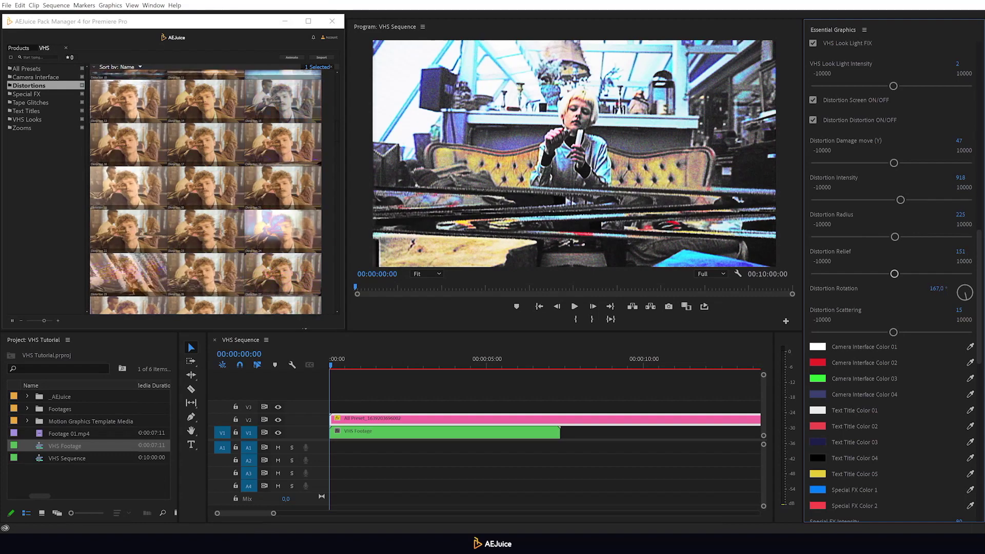
drag(938, 289, 942, 288)
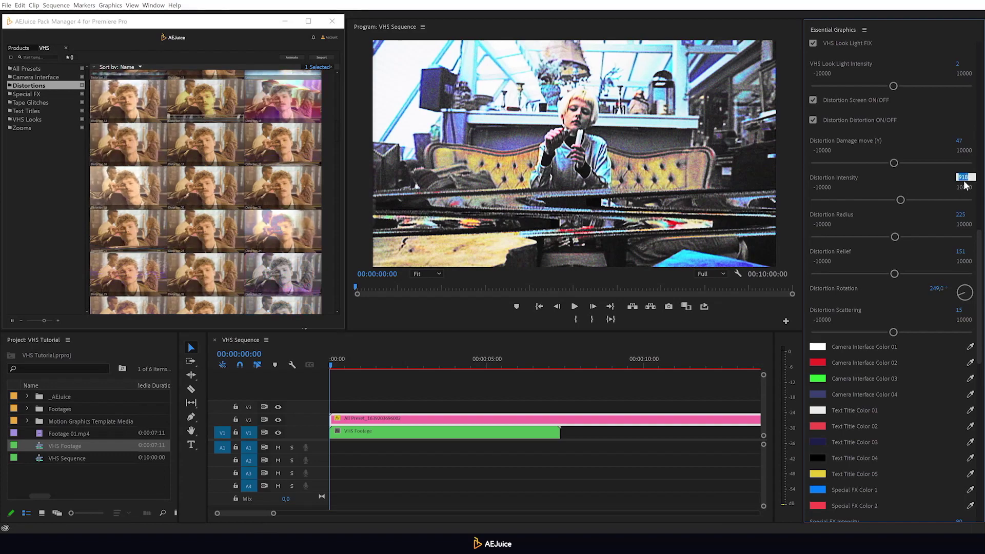
key(Return)
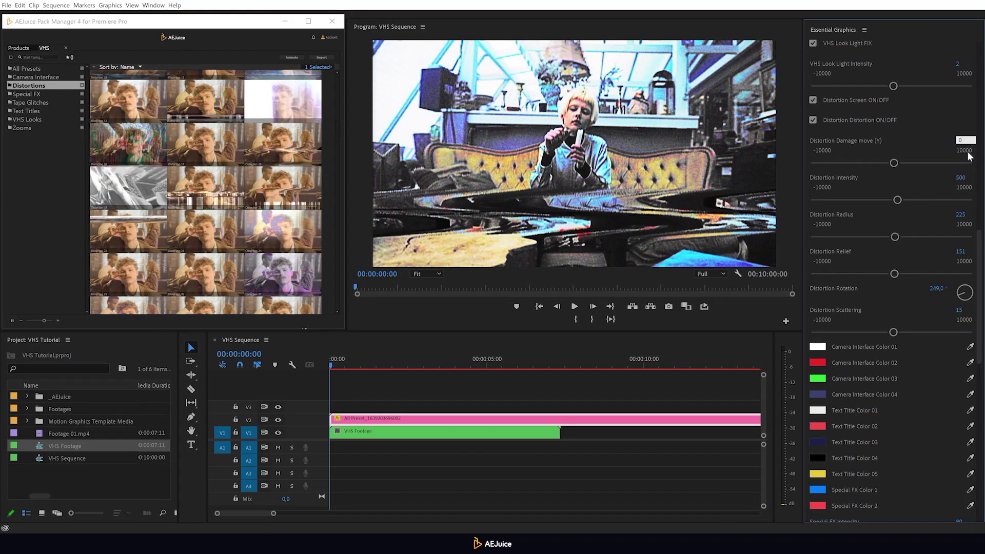
key(Return)
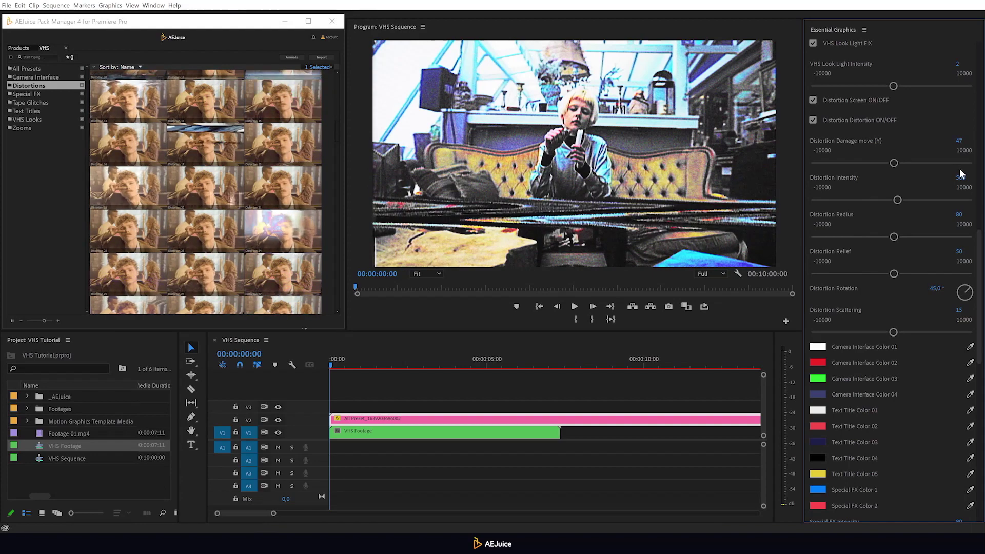
Step: Browse the Tape Glitches presets and set Tape Glitch to 4
click(57, 104)
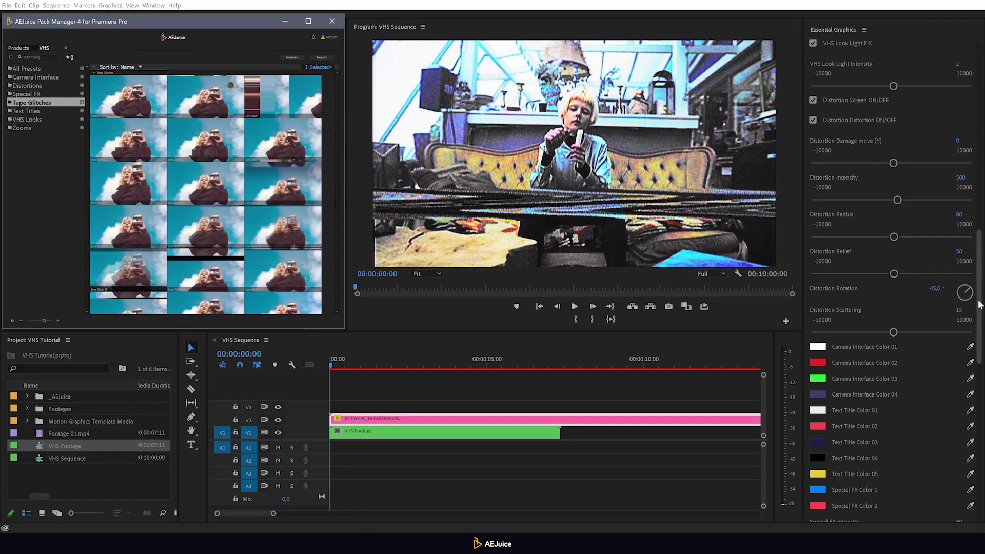
drag(980, 304, 979, 154)
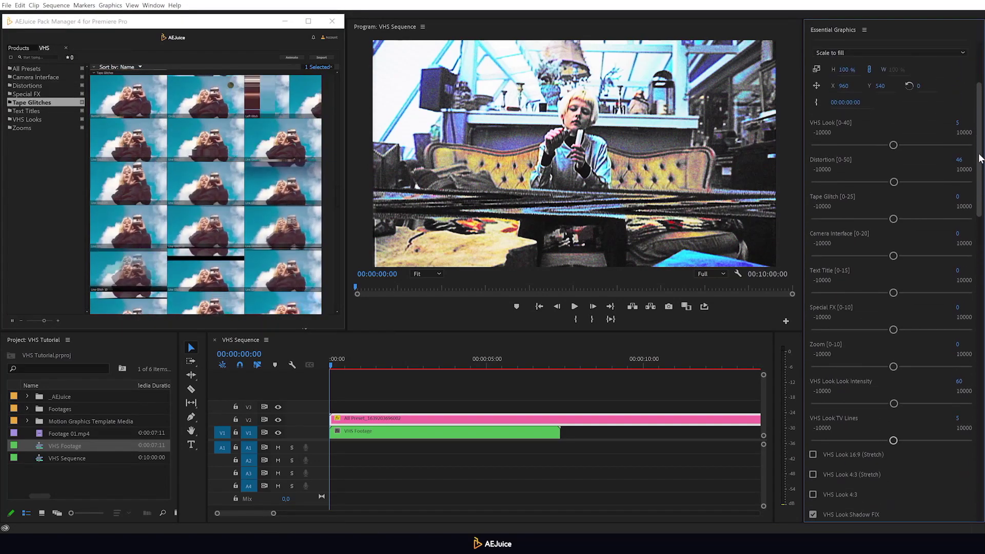
click(957, 198)
text(4)
key(Return)
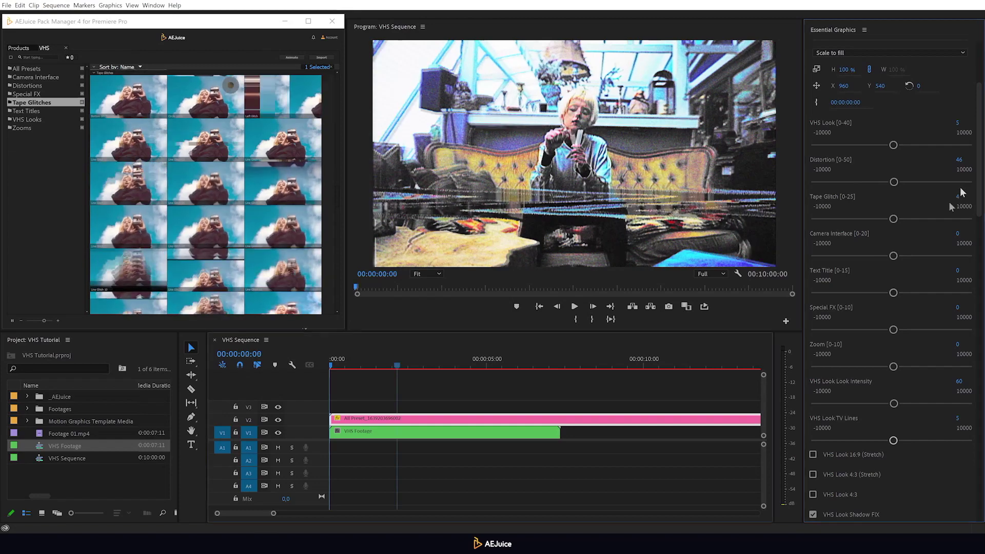
Step: Browse the Camera Interface presets and set Camera Interface to 12
click(60, 77)
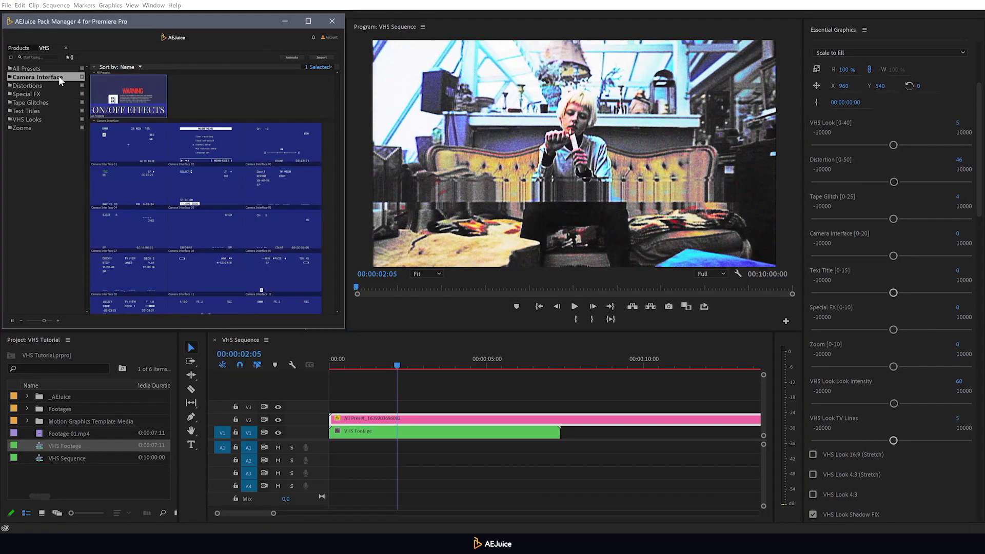
scroll(158, 168, down, 3)
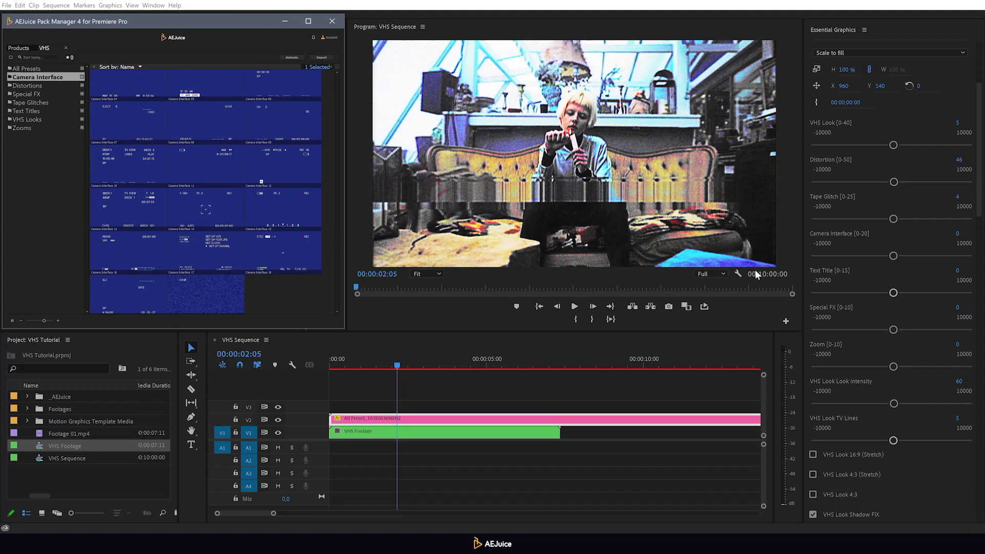
click(955, 233)
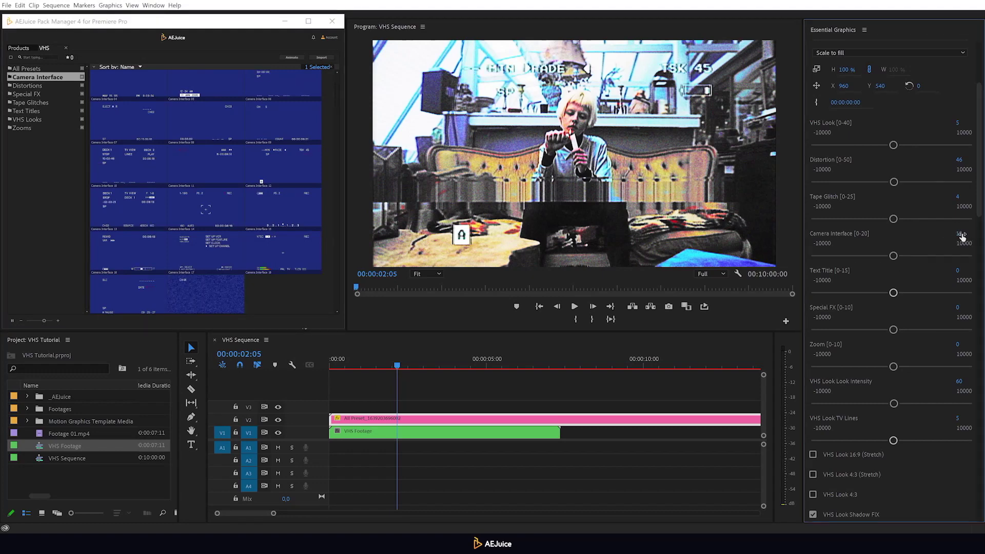
drag(981, 221, 979, 387)
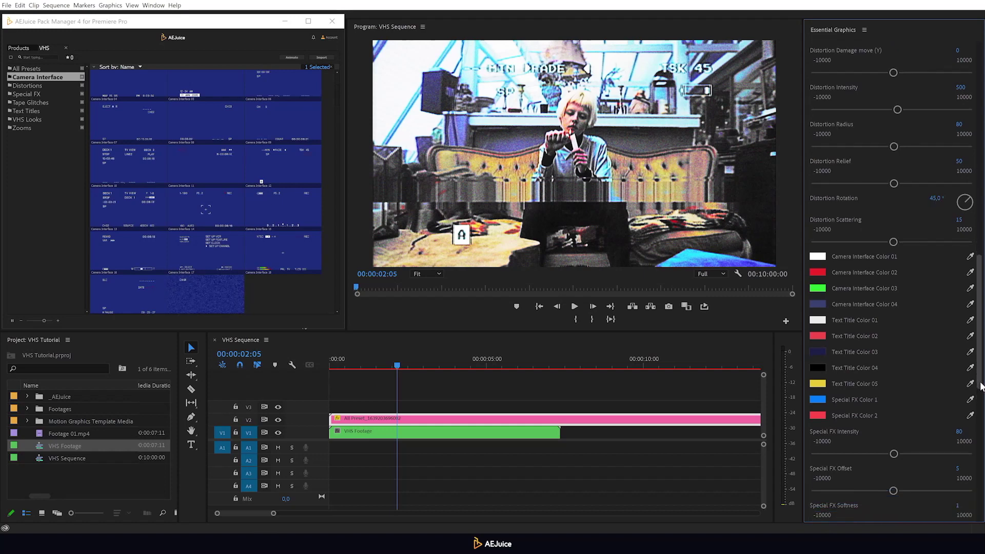
drag(981, 384, 981, 212)
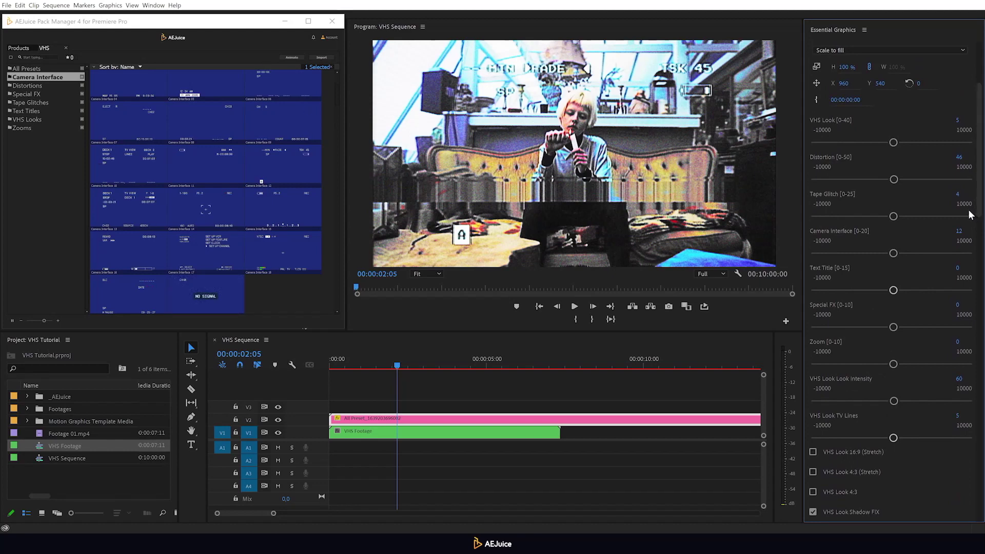
Step: Browse the Text Title presets and set Text Title to 7
click(30, 102)
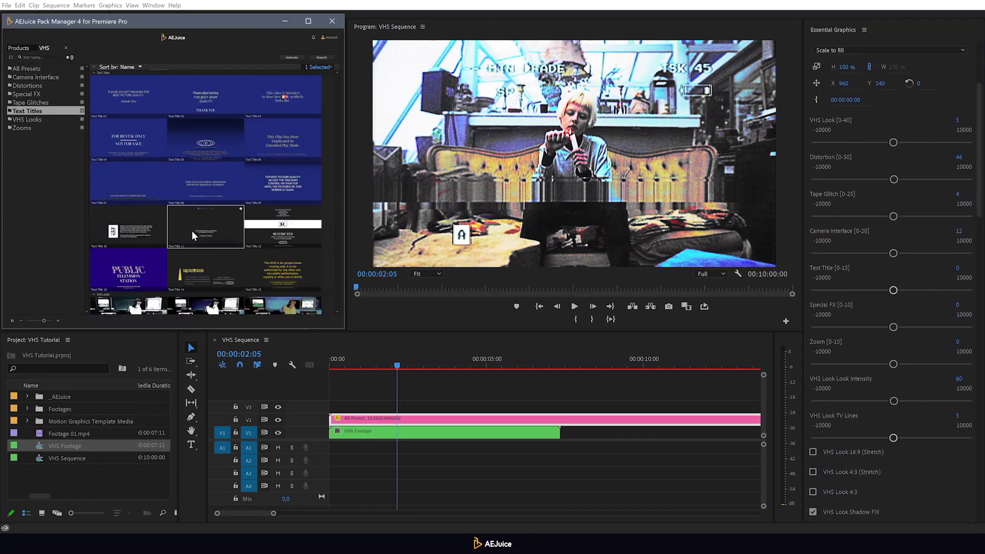
scroll(313, 205, down, 3)
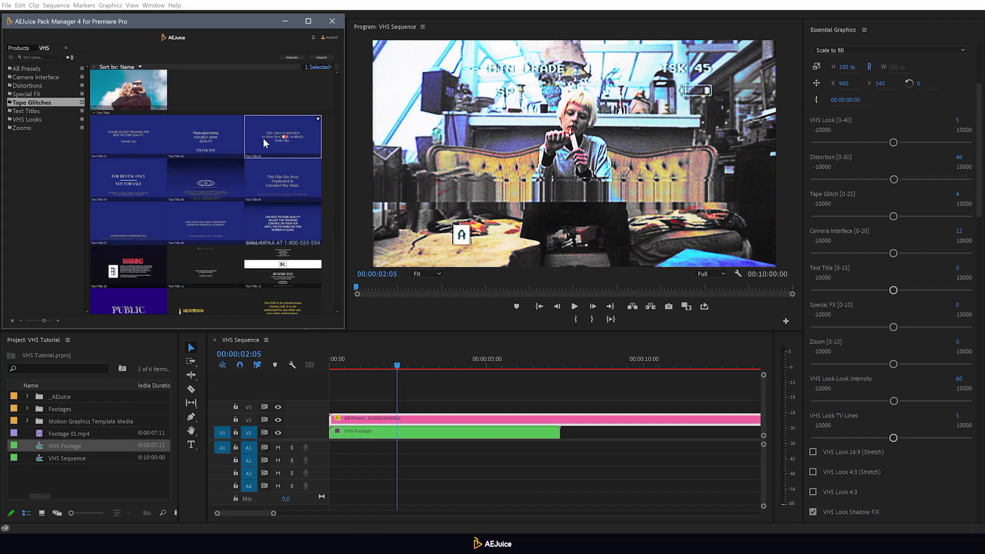
click(957, 268)
text(7)
key(Return)
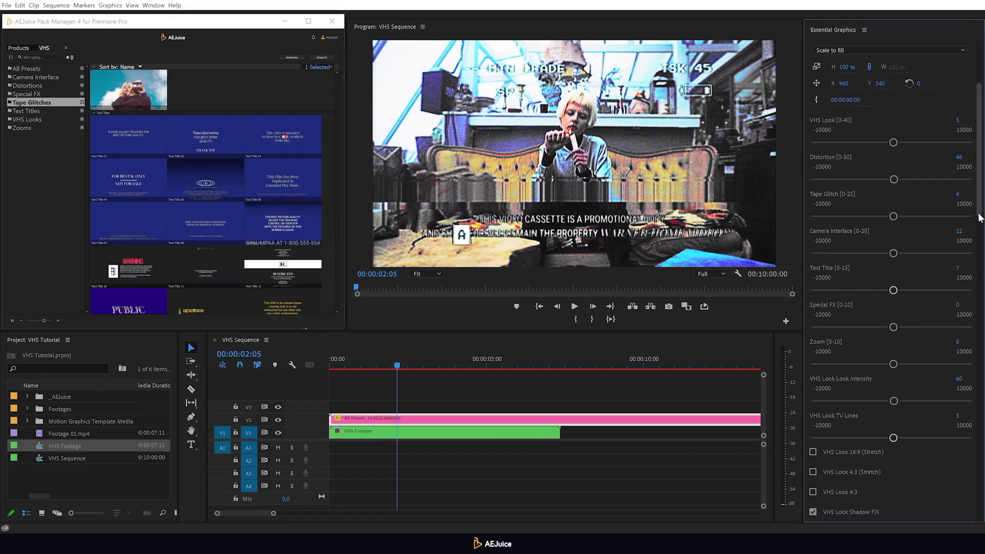
drag(980, 164, 976, 390)
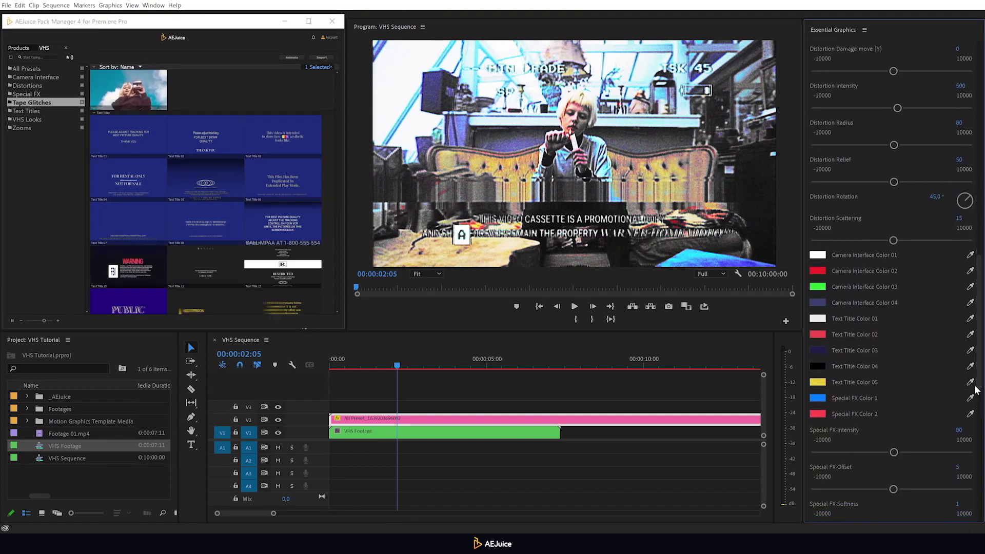
Step: Recolour Text Title Color 01 to blue after trying dark red 7D0707, then inspect Color 02
click(817, 318)
click(457, 272)
drag(457, 272, 492, 270)
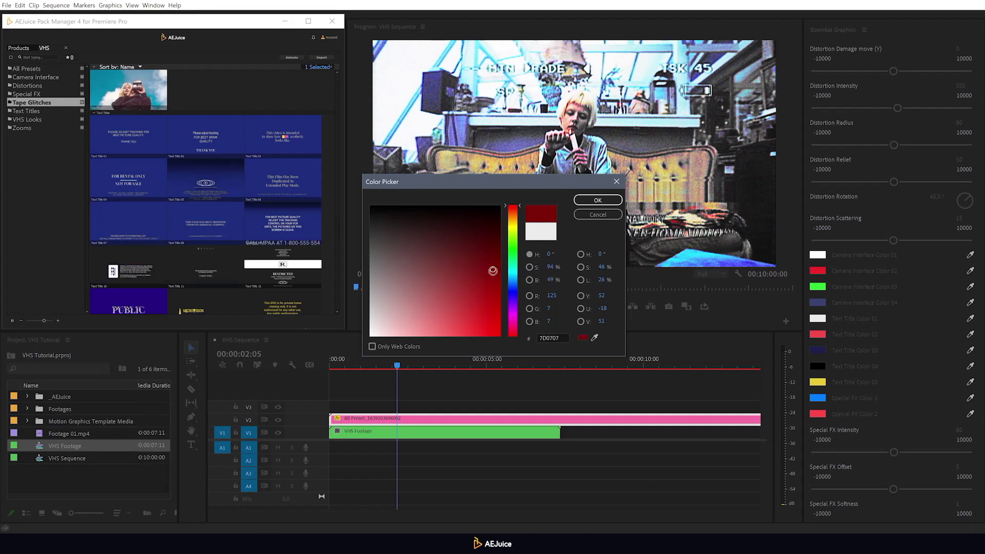
click(590, 197)
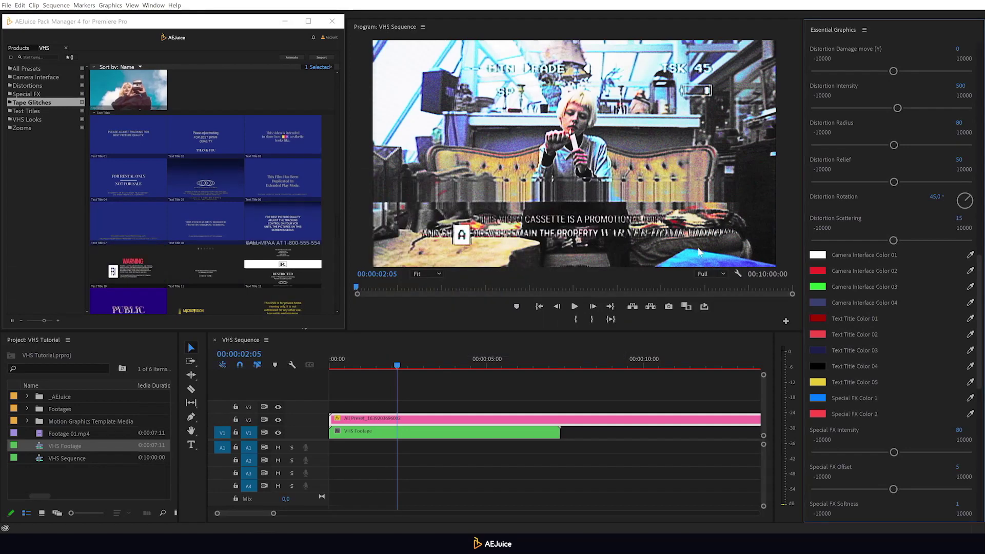
click(821, 319)
drag(523, 276, 509, 292)
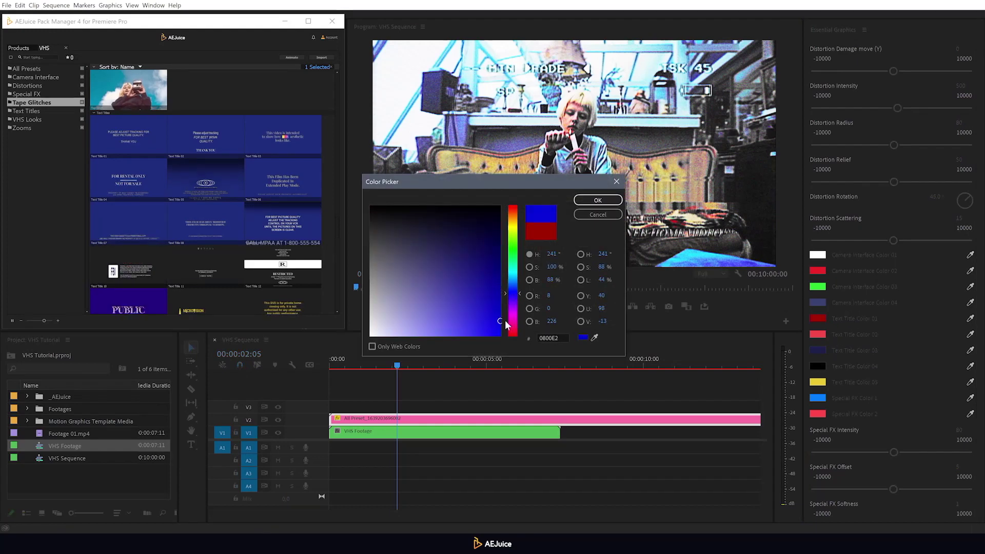
click(589, 200)
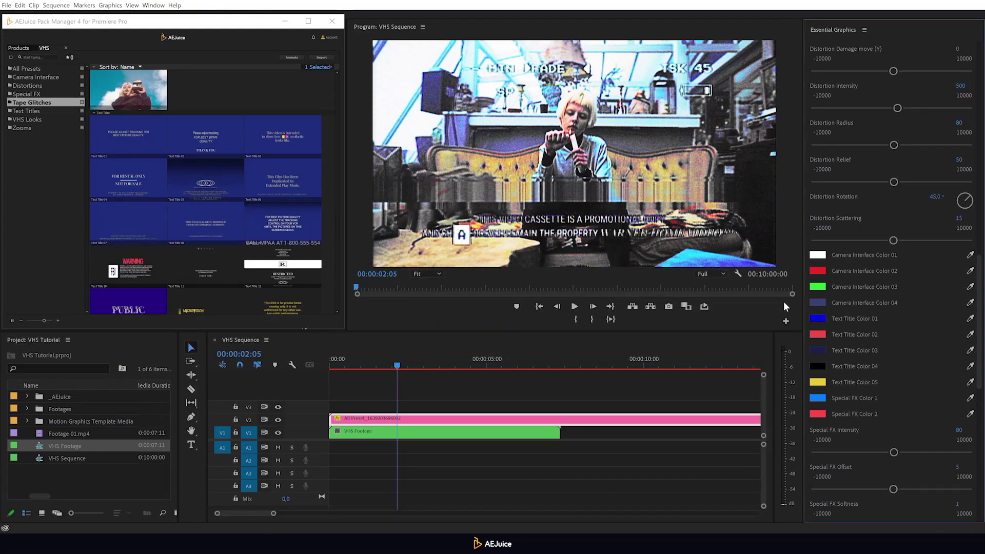
click(814, 334)
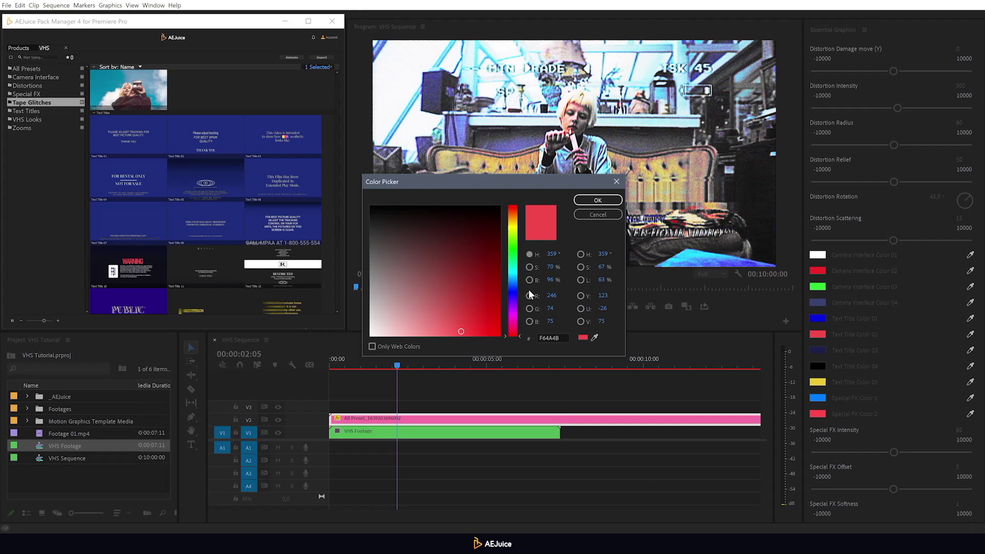
drag(478, 230, 461, 210)
Step: Keep Text Title Color 02 red and bring up the Special FX presets and settings
click(597, 199)
click(71, 94)
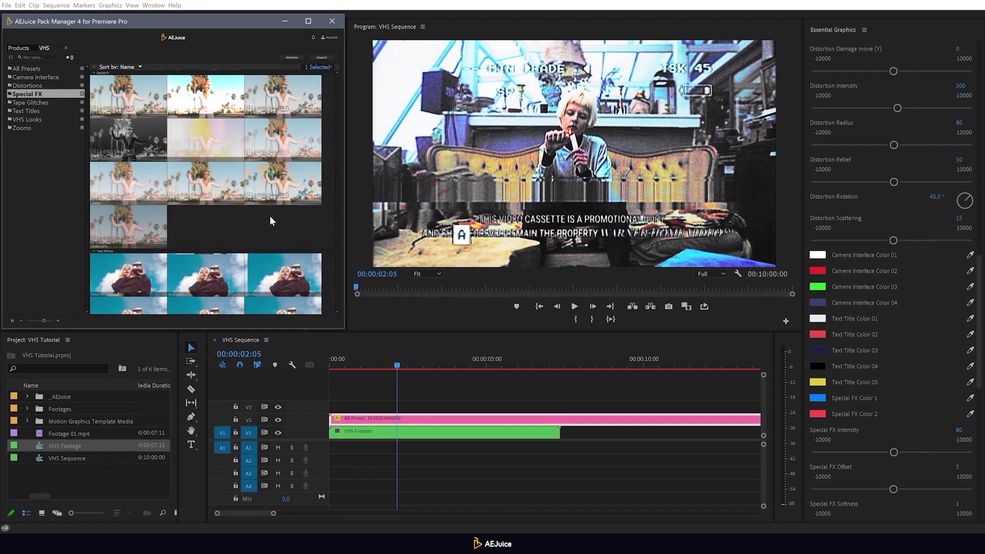
click(856, 247)
scroll(856, 247, up, 15)
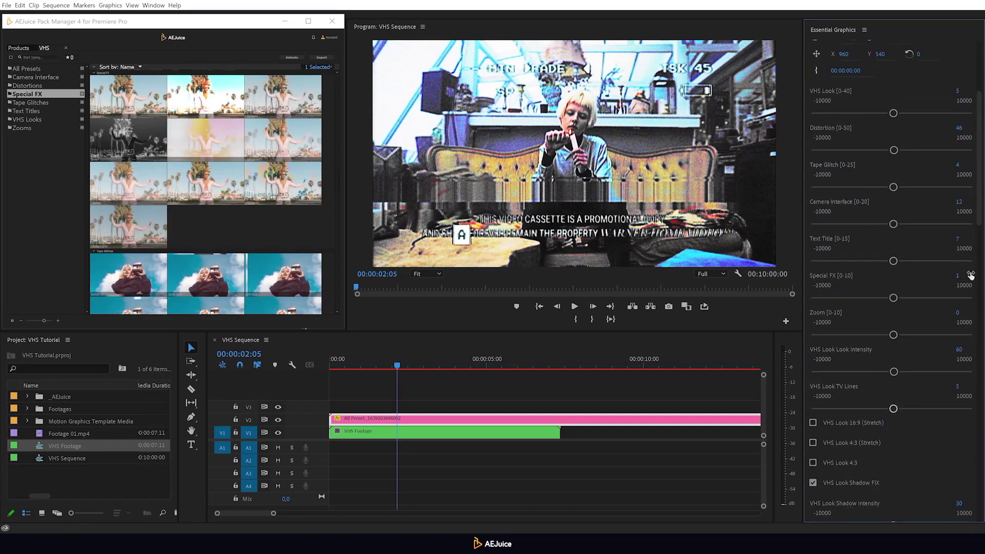
scroll(970, 272, down, 15)
drag(973, 404, 983, 467)
Step: Set Special FX Color 1 to teal, Color 2 to magenta, and Intensity to 60
click(817, 73)
drag(513, 292, 513, 315)
click(597, 200)
click(817, 89)
click(586, 201)
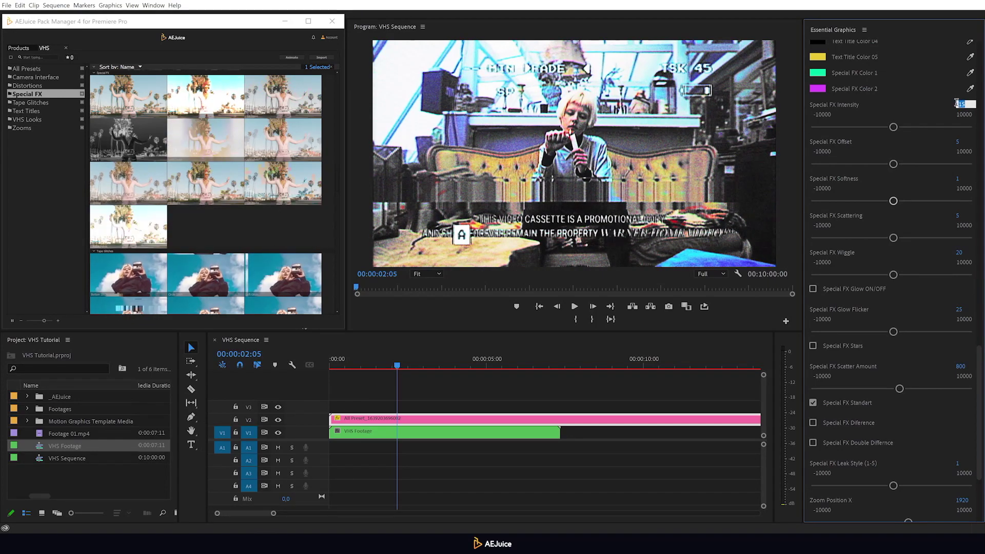
text(60)
key(Tab)
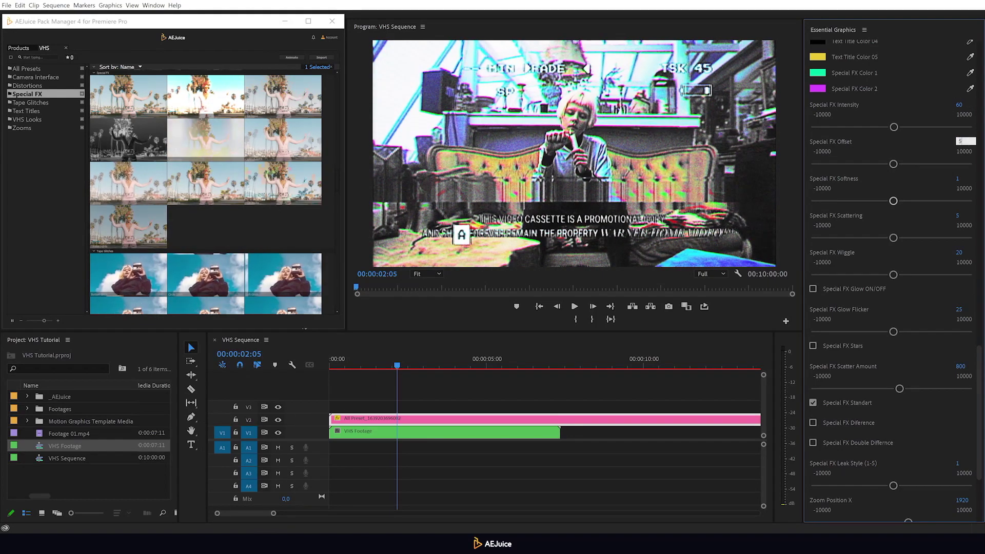
Step: Set Zoom to 5 at Position X 960, Y 358 with camera shake, then play the preview
click(23, 128)
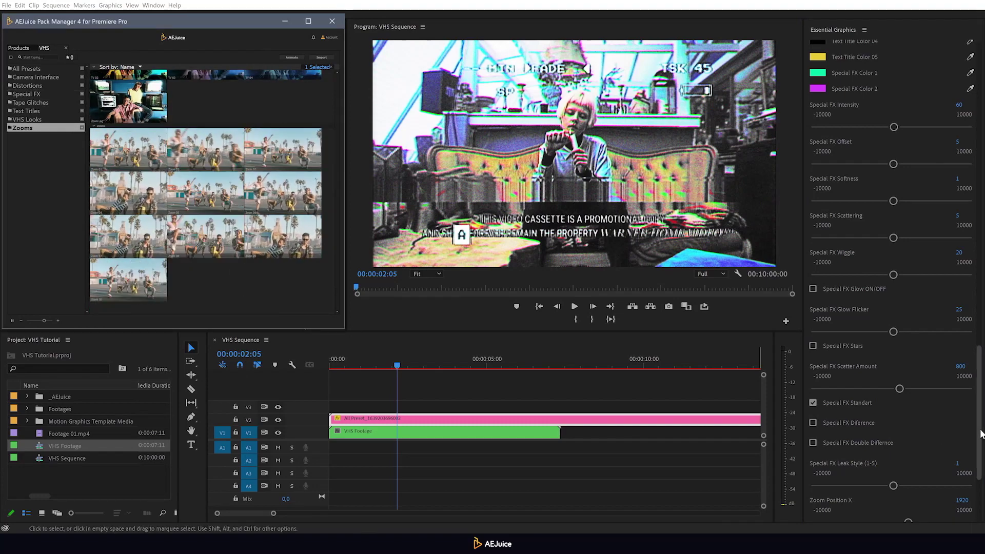
drag(981, 433, 980, 198)
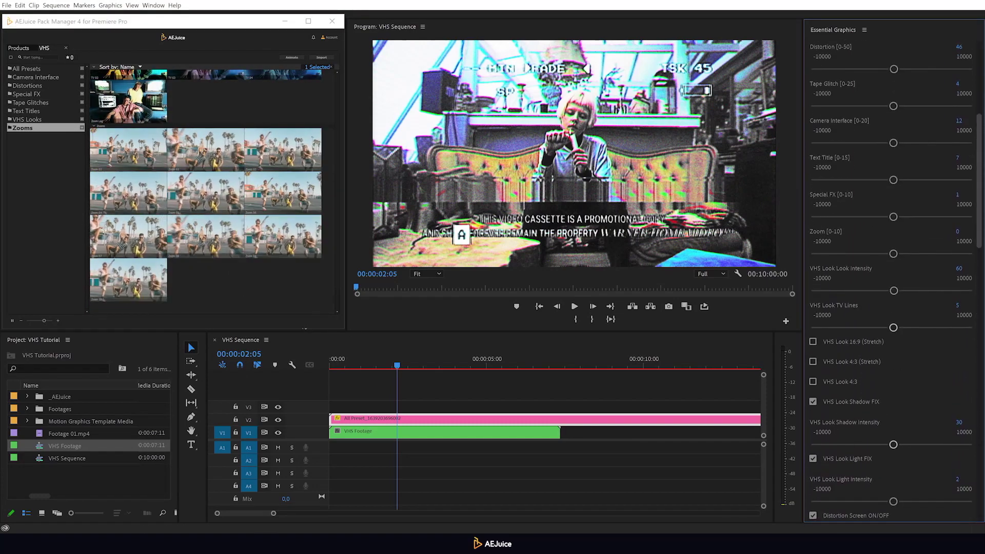
key(Return)
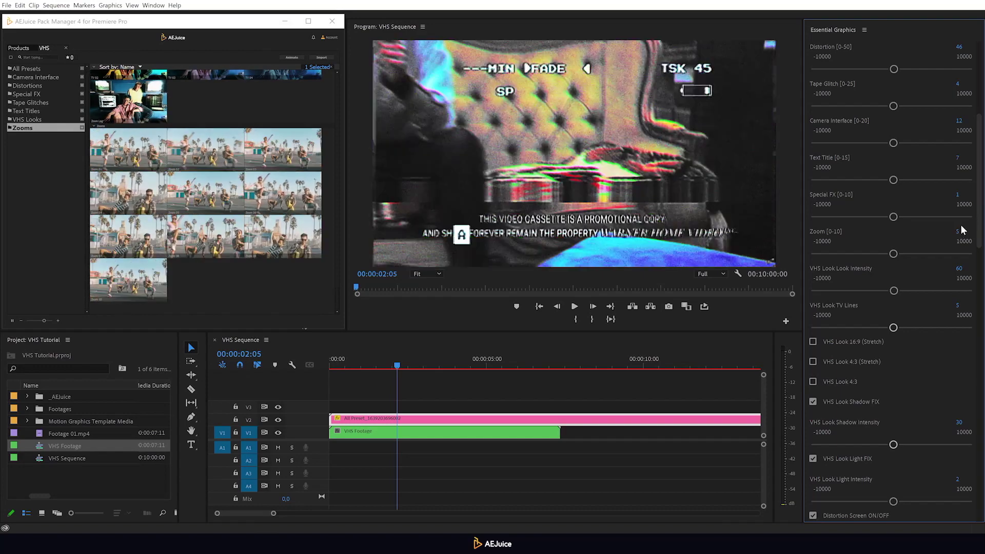
scroll(968, 226, down, 10)
scroll(983, 498, down, 3)
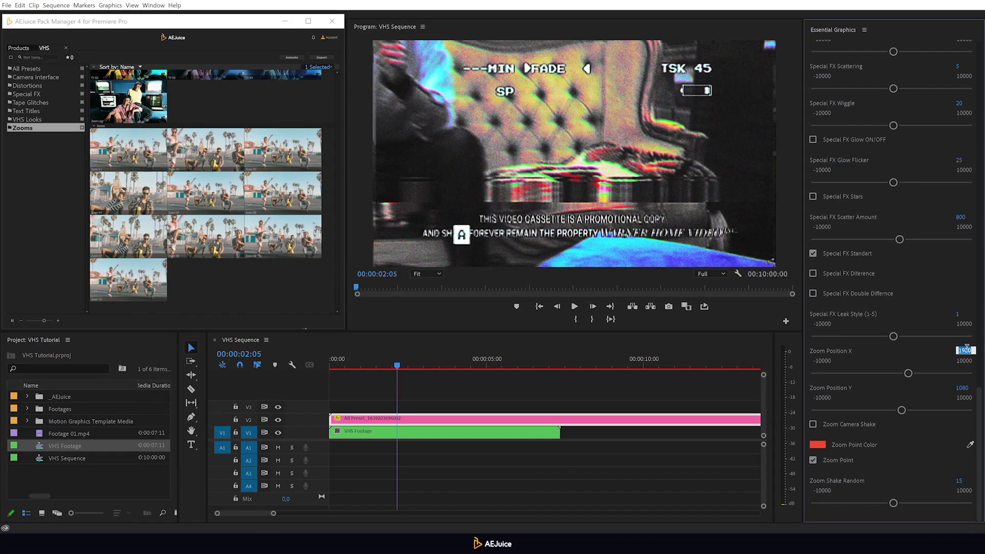
key(Return)
click(965, 387)
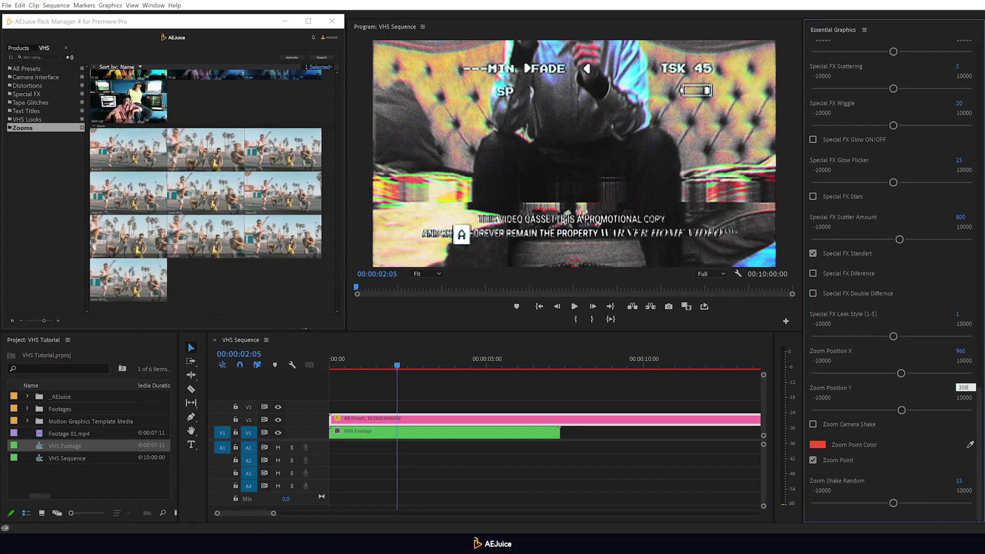
key(Return)
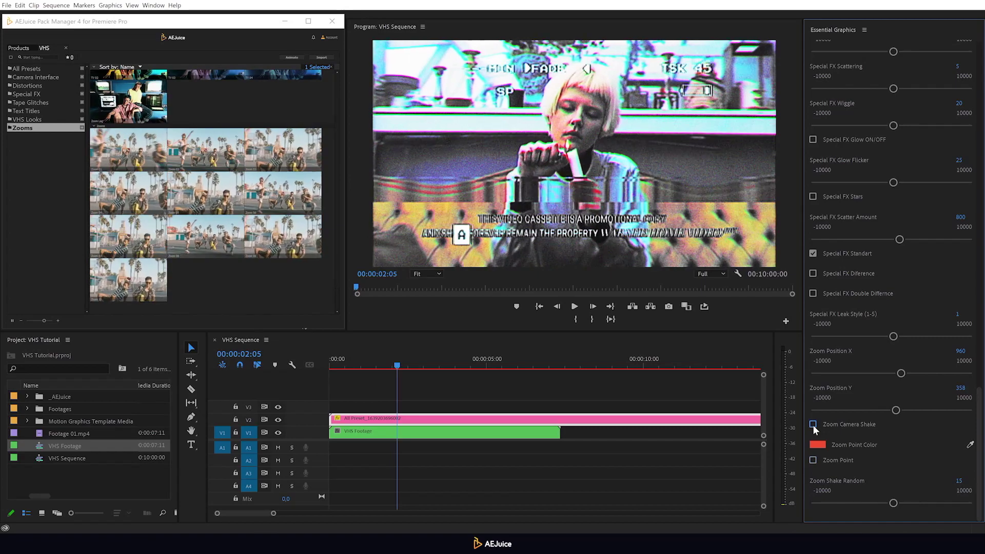
click(611, 320)
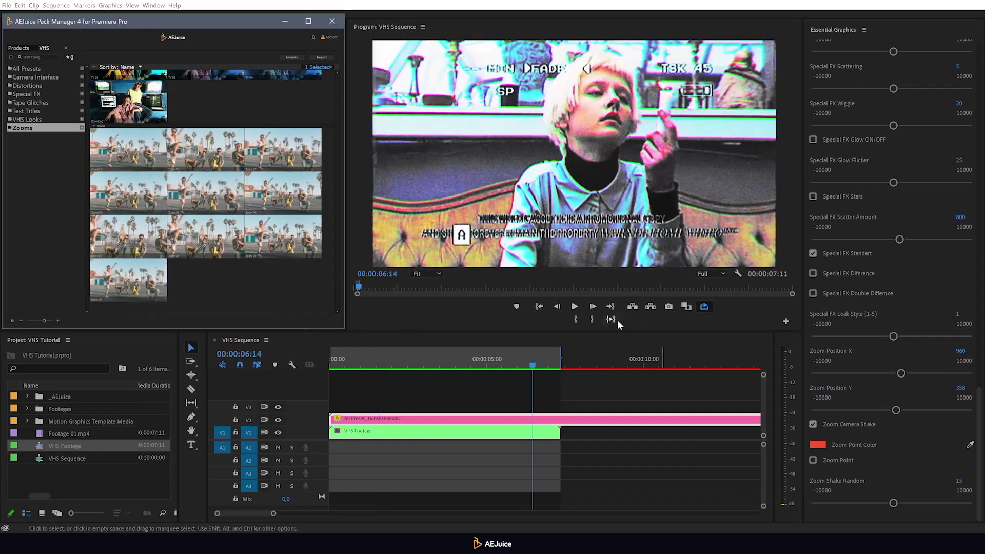
Step: Inside the nested VHS Footage sequence, delete the split-off tail of Footage 01
click(438, 433)
double_click(439, 433)
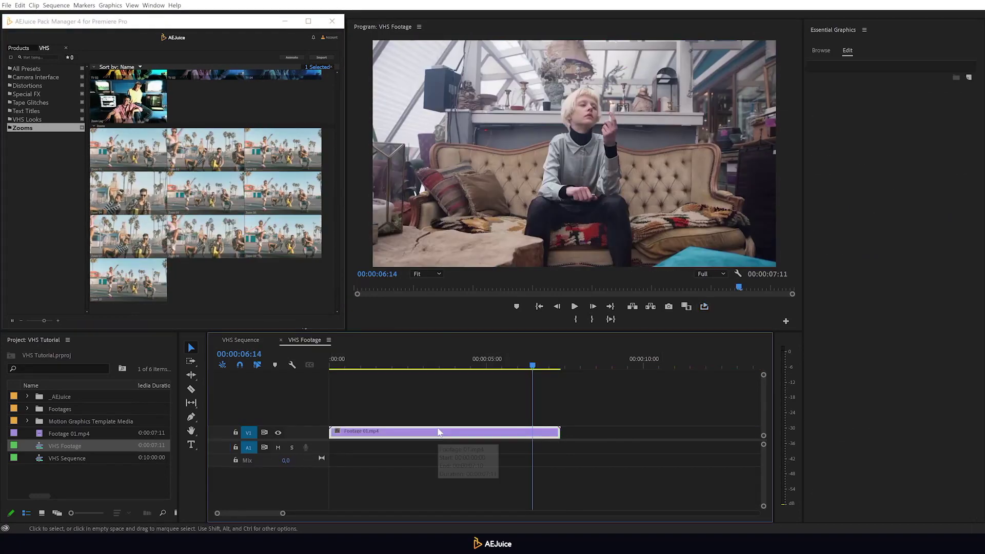
key(v)
click(493, 434)
key(Delete)
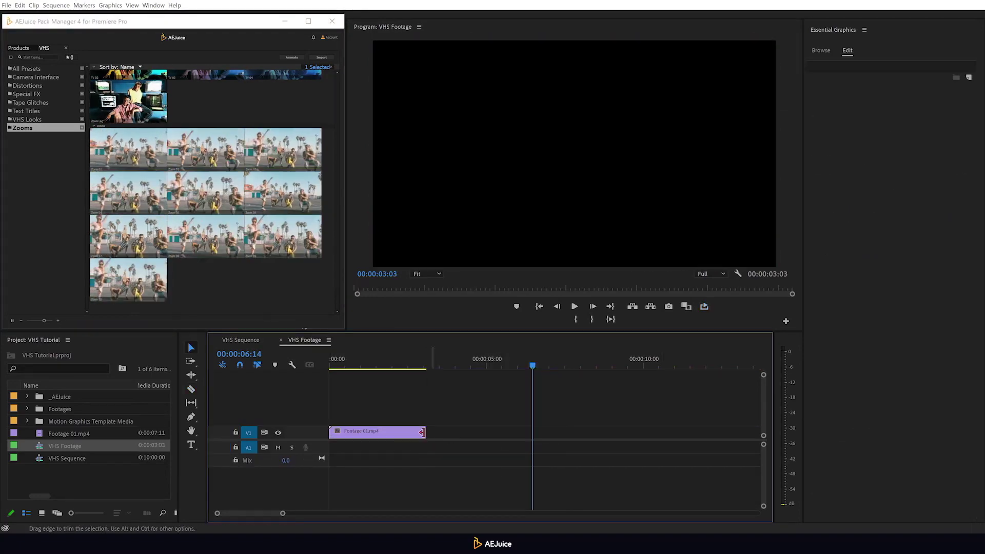
Step: Add Footage 02.mp4 after Footage 01 and another clip above, then preview VHS Sequence
click(28, 409)
drag(80, 433, 462, 434)
mouse_move(473, 362)
mouse_down()
mouse_move(463, 362)
mouse_move(479, 362)
mouse_up()
drag(446, 435, 407, 436)
drag(80, 421, 441, 418)
drag(474, 363, 398, 370)
click(251, 340)
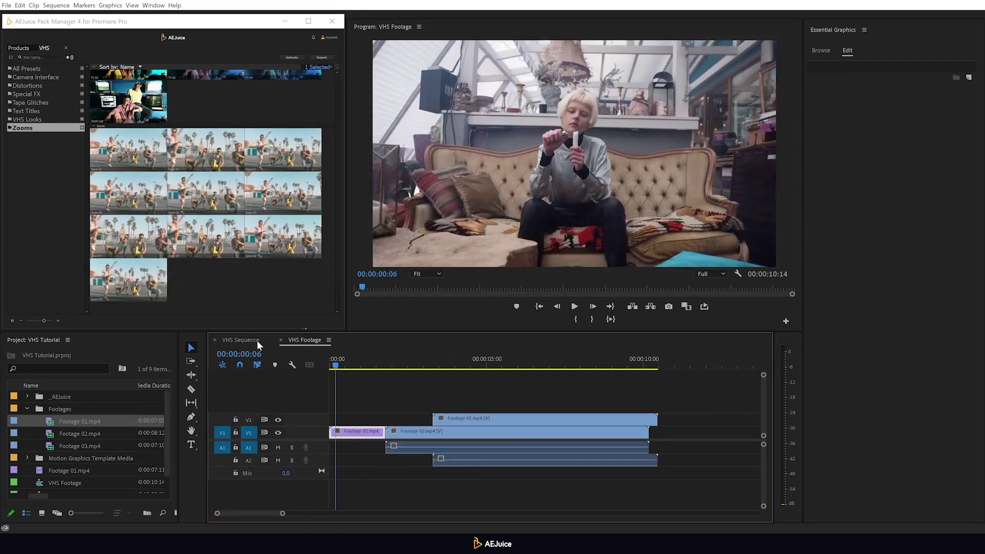
click(617, 320)
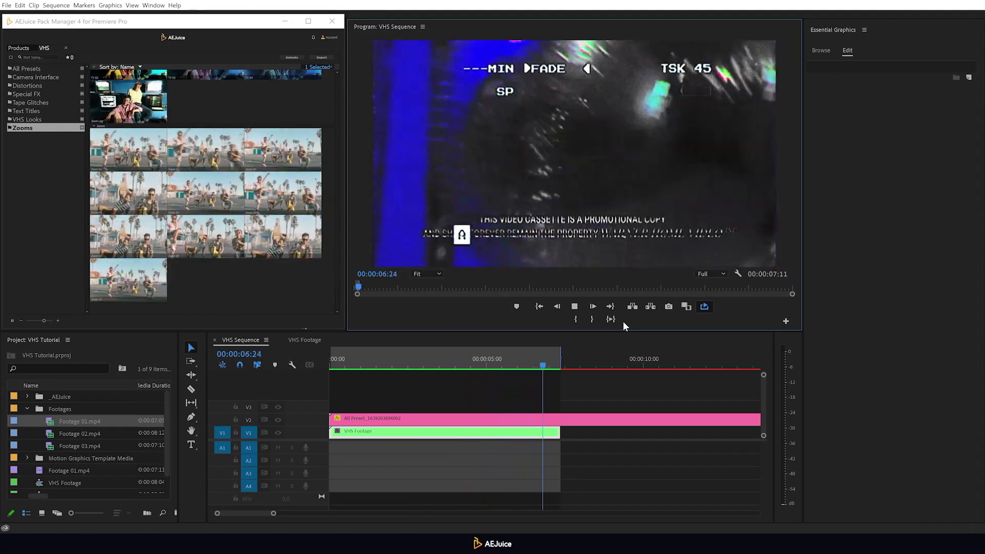
Step: Hide the V1/V2 track output and add a Bad Colors VHS Look filled with VHS Footage
click(621, 317)
click(278, 420)
click(277, 432)
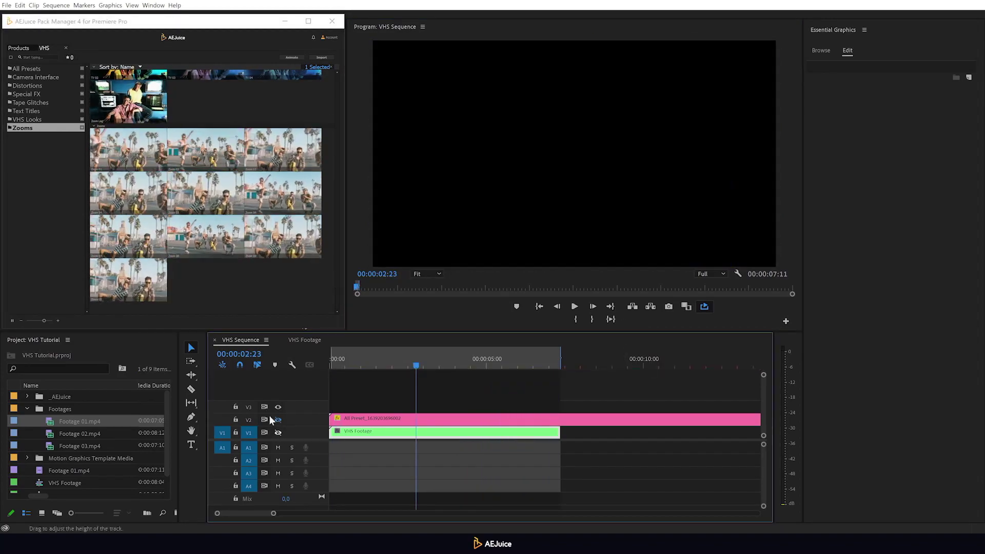
click(32, 118)
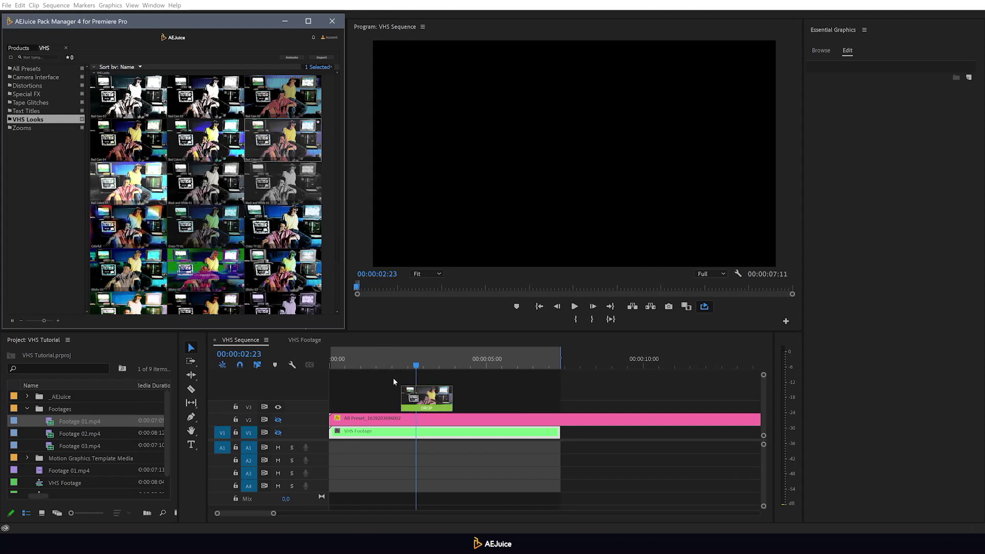
drag(393, 382, 427, 405)
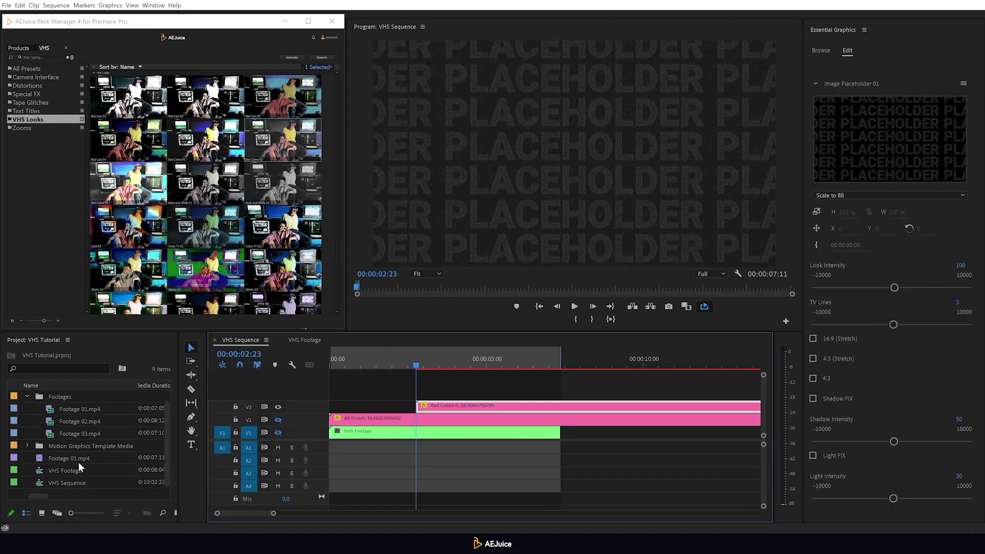
drag(78, 468, 918, 167)
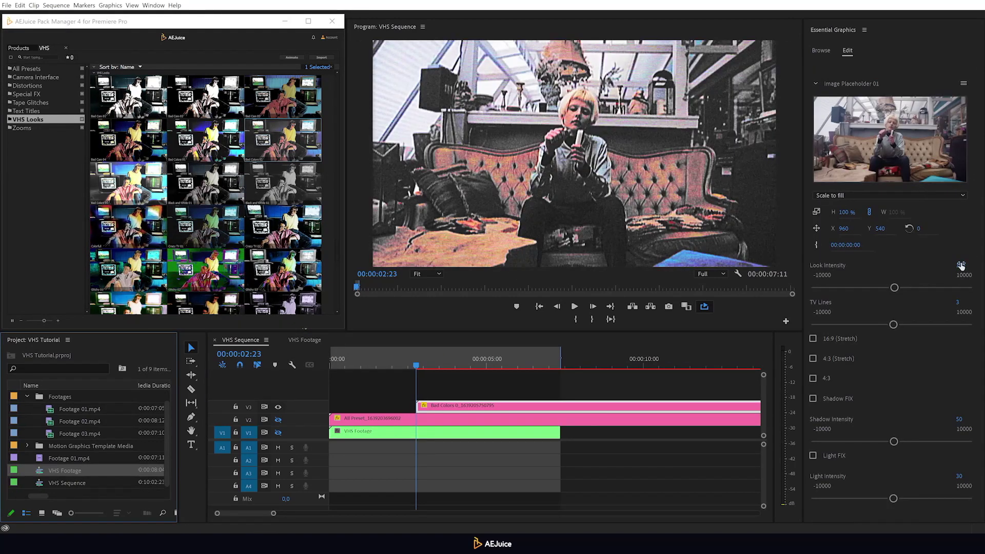
Step: Set Look Intensity 60, Light FIX with intensity 5 and 4:3 framing, then preview from the start
click(960, 265)
click(812, 456)
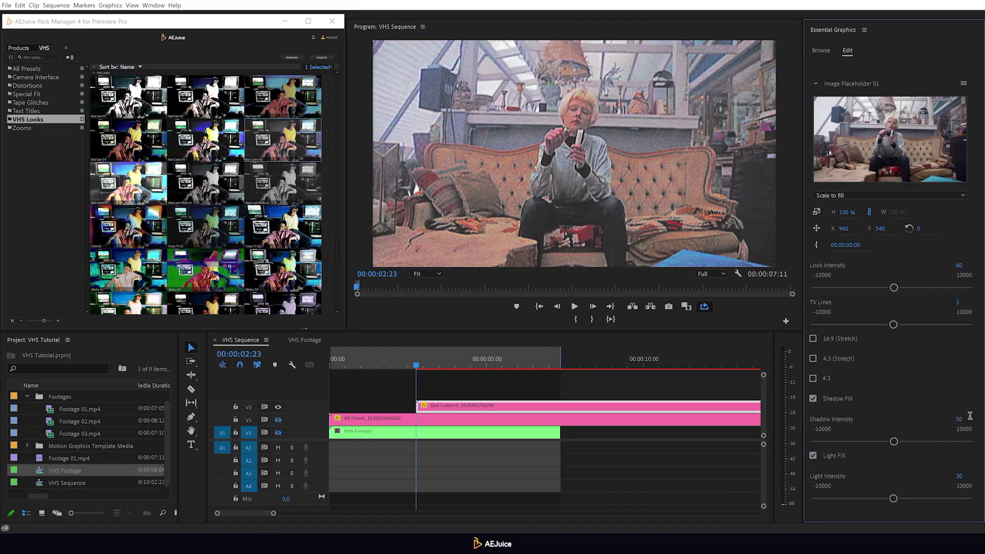
text(5)
click(813, 378)
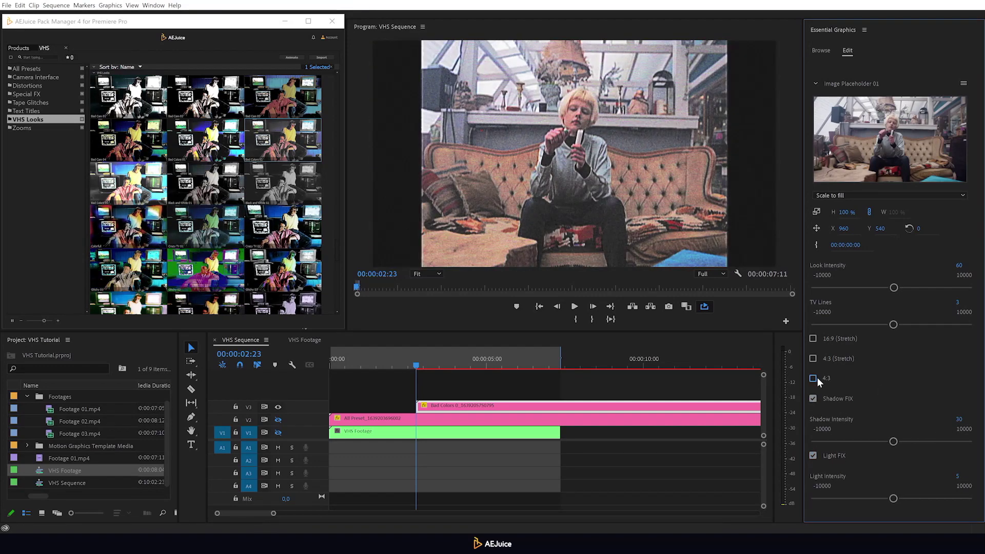
drag(703, 405, 615, 405)
key(space)
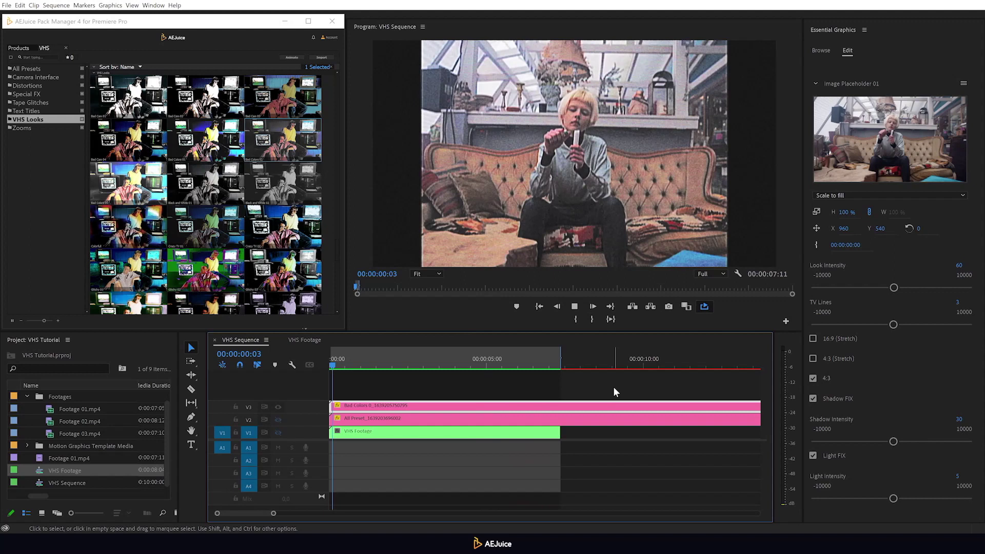